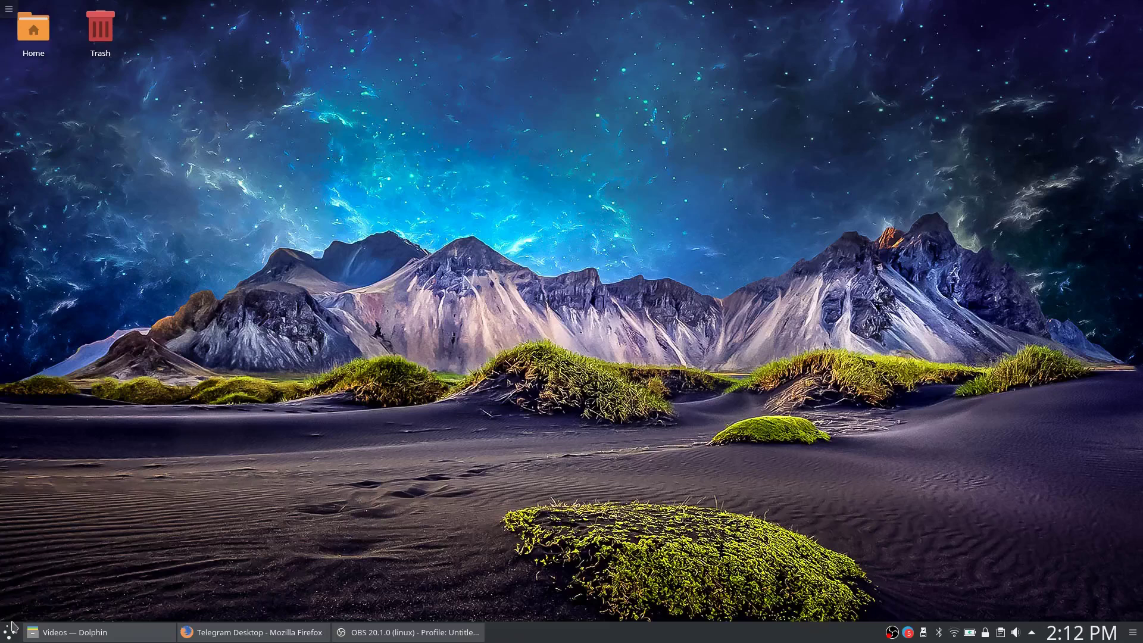
# Bring Firefox back, load google.com.au and search Google for 'etcher'
pyautogui.click(265, 635)
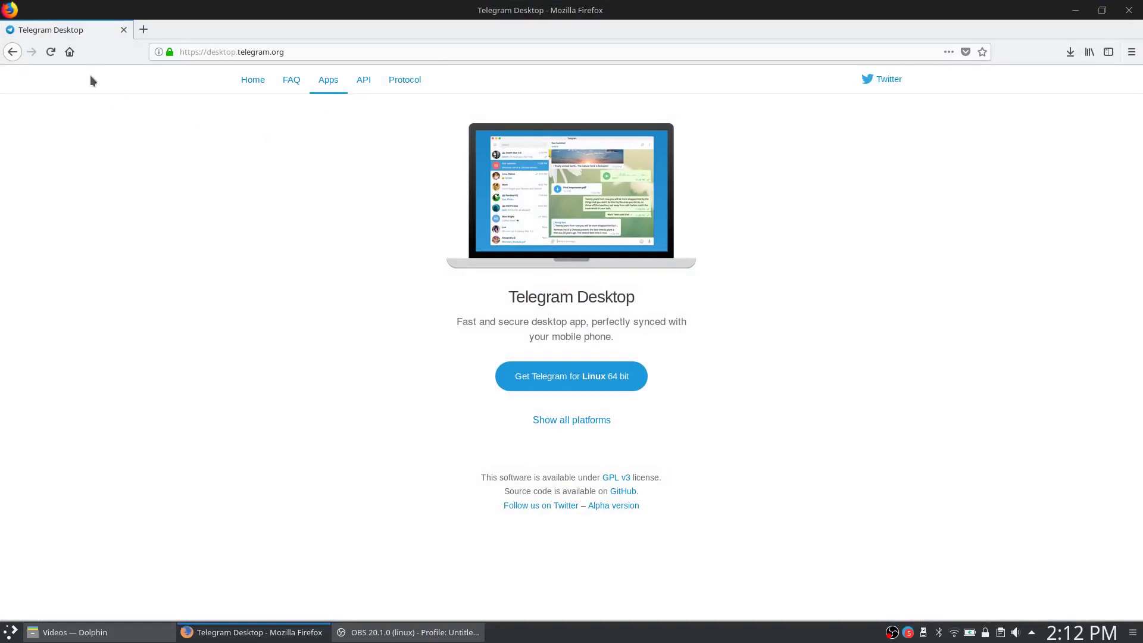
pyautogui.click(304, 48)
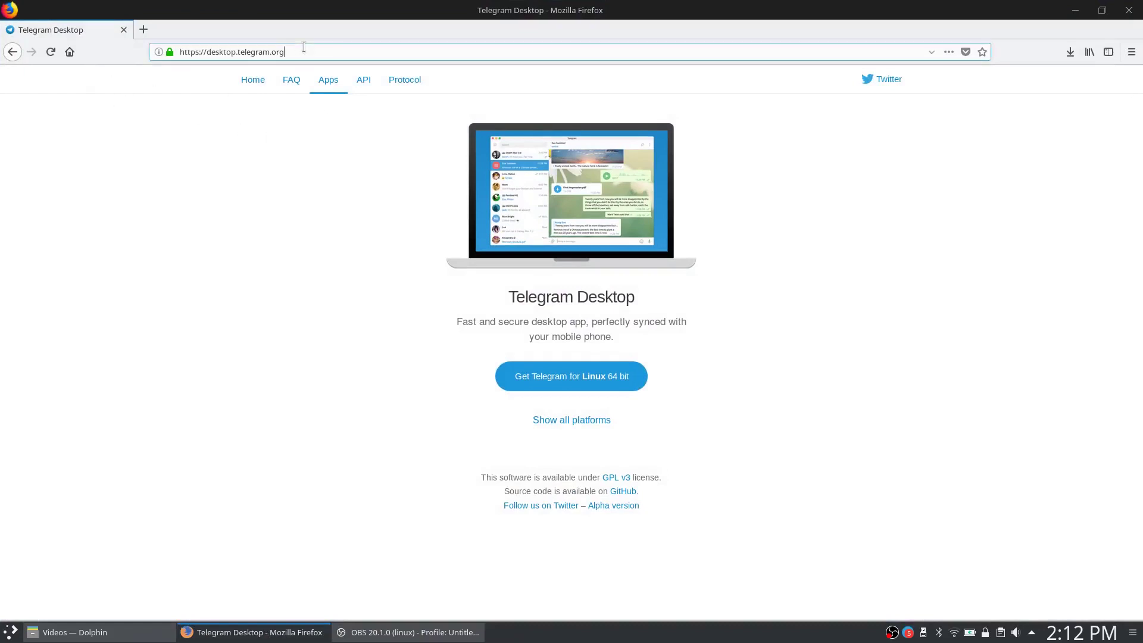
pyautogui.doubleClick(254, 52)
pyautogui.write('google.com.au/')
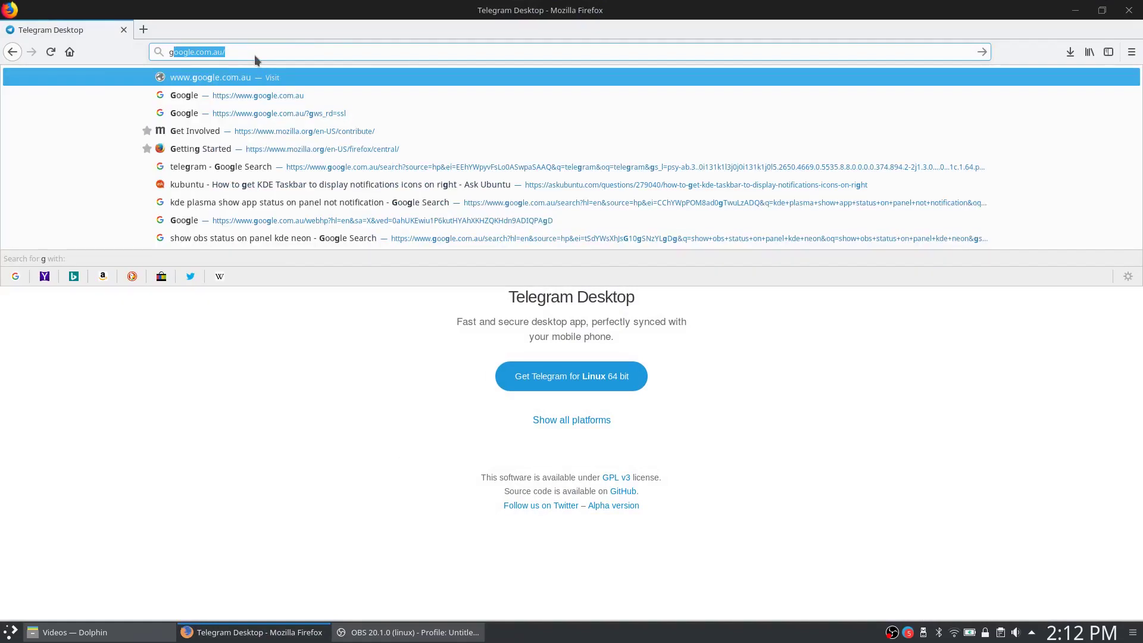
pyautogui.press('Return')
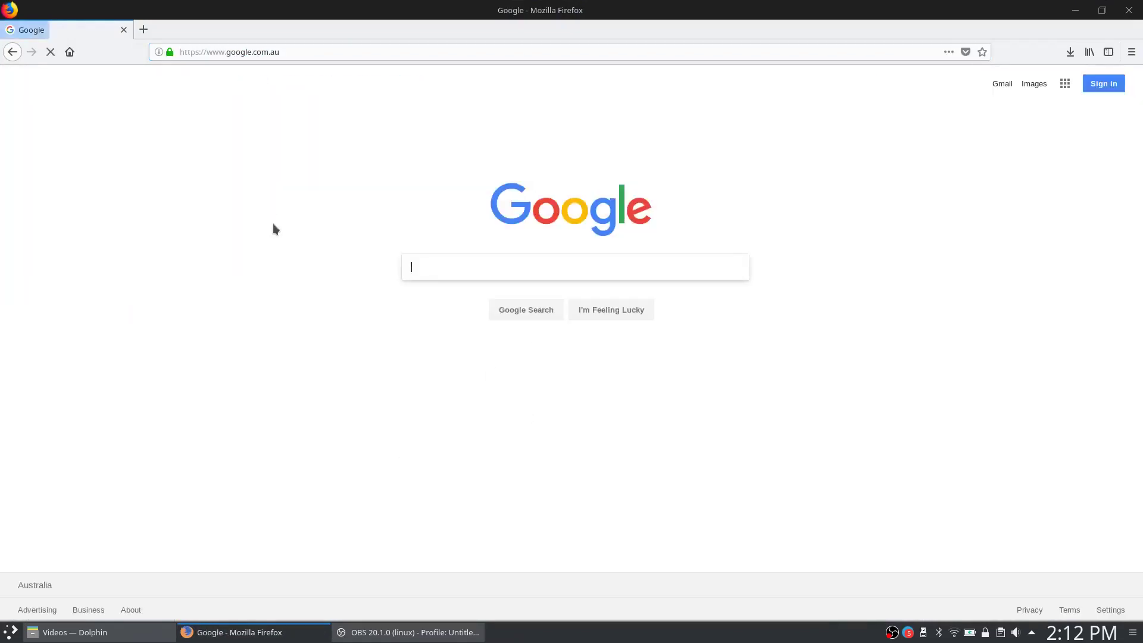
pyautogui.write('etcher')
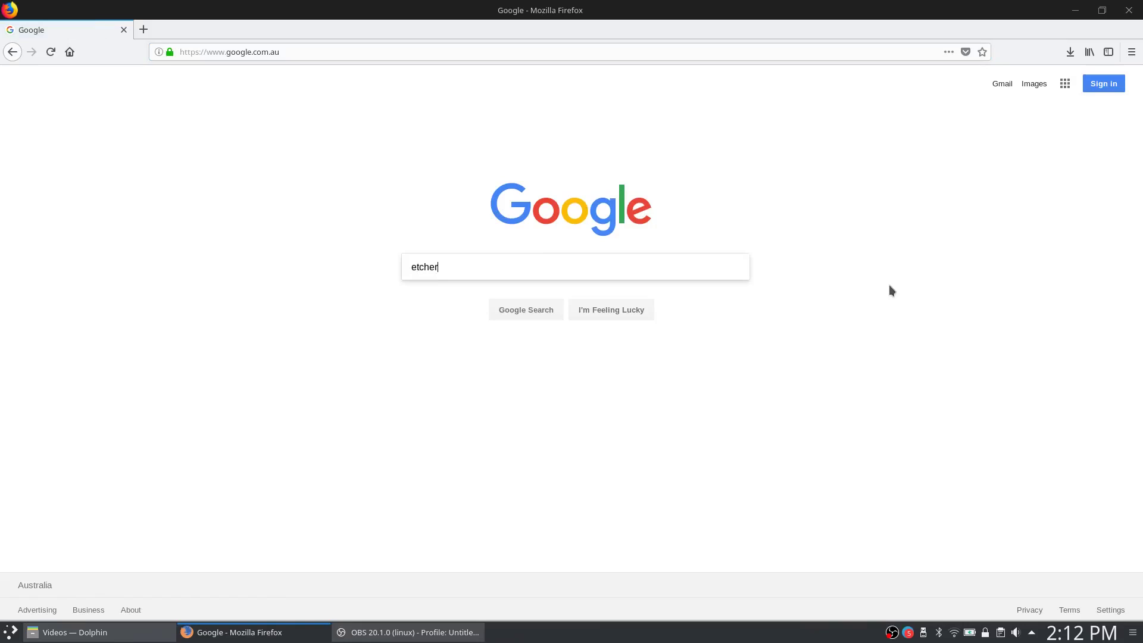
pyautogui.press('Return')
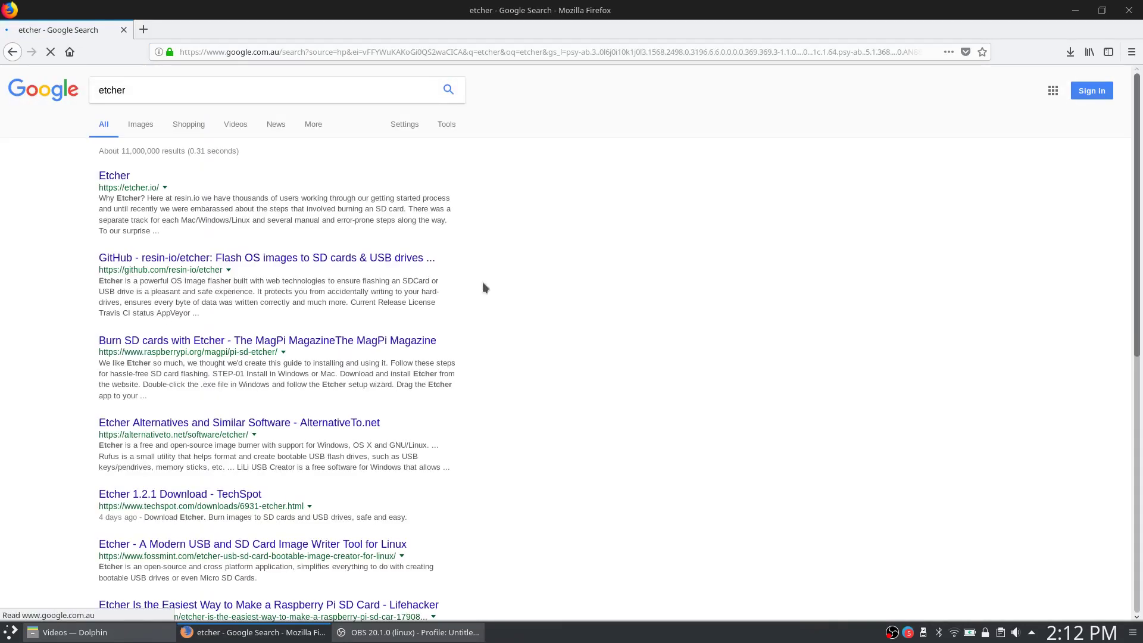
# Open the official etcher.io site from the results and look over its homepage
pyautogui.click(115, 176)
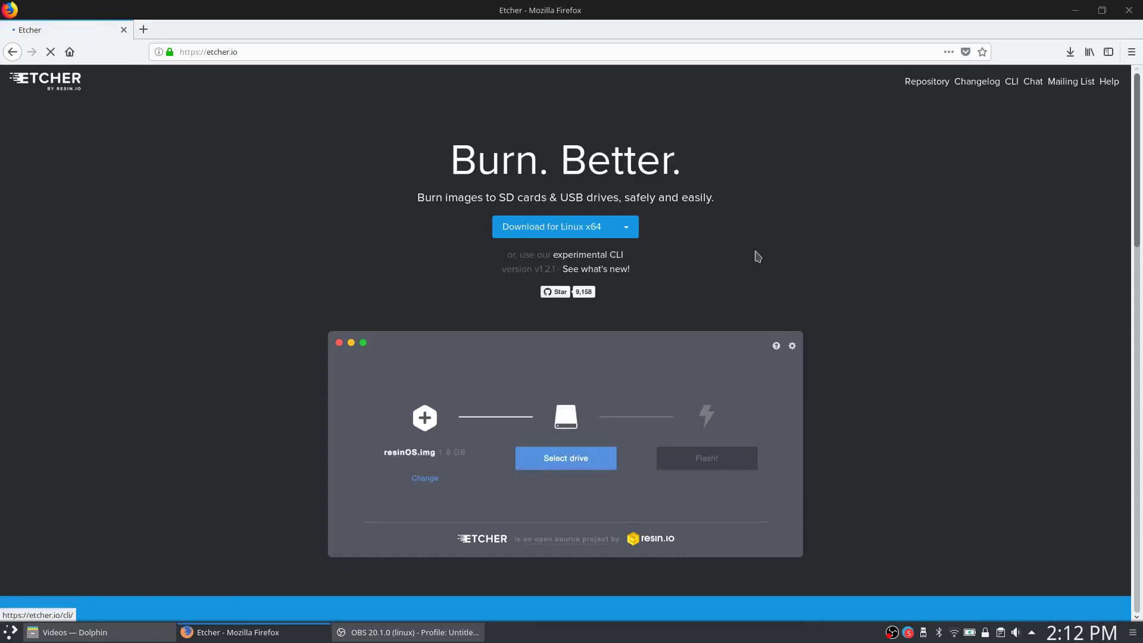
pyautogui.scroll(-3, 755, 255)
pyautogui.scroll(-3, 873, 257)
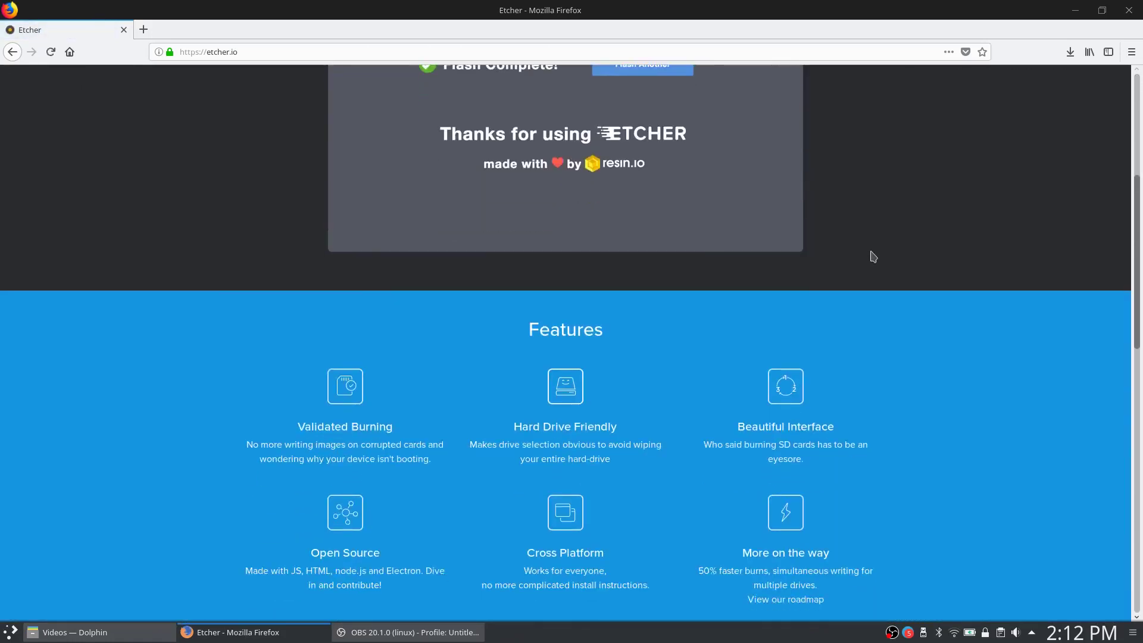
pyautogui.scroll(-3, 874, 257)
pyautogui.scroll(4, 874, 257)
pyautogui.scroll(5, 873, 256)
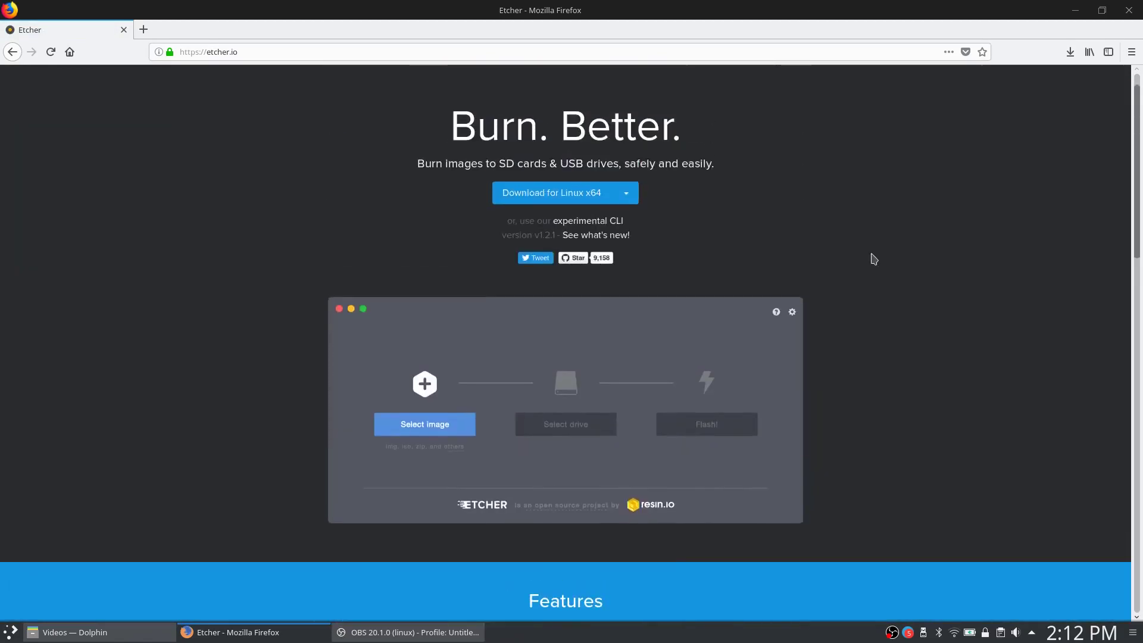
# Save the Linux x64 download etcher-1.2.1-linux-x86_64.zip and confirm it completed
pyautogui.click(573, 198)
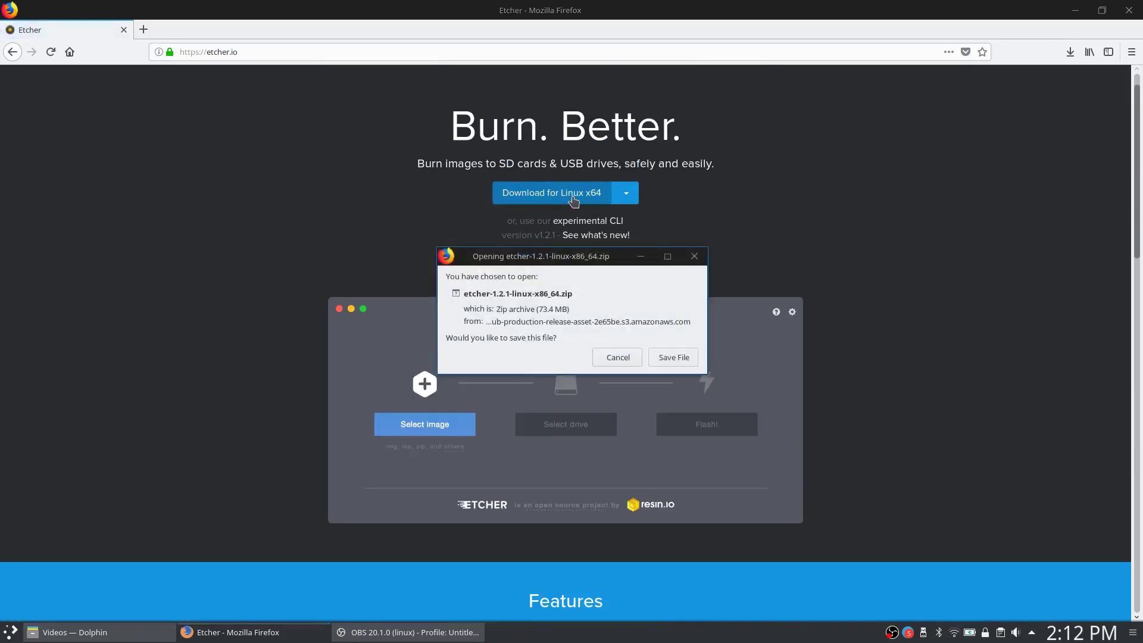
pyautogui.click(674, 356)
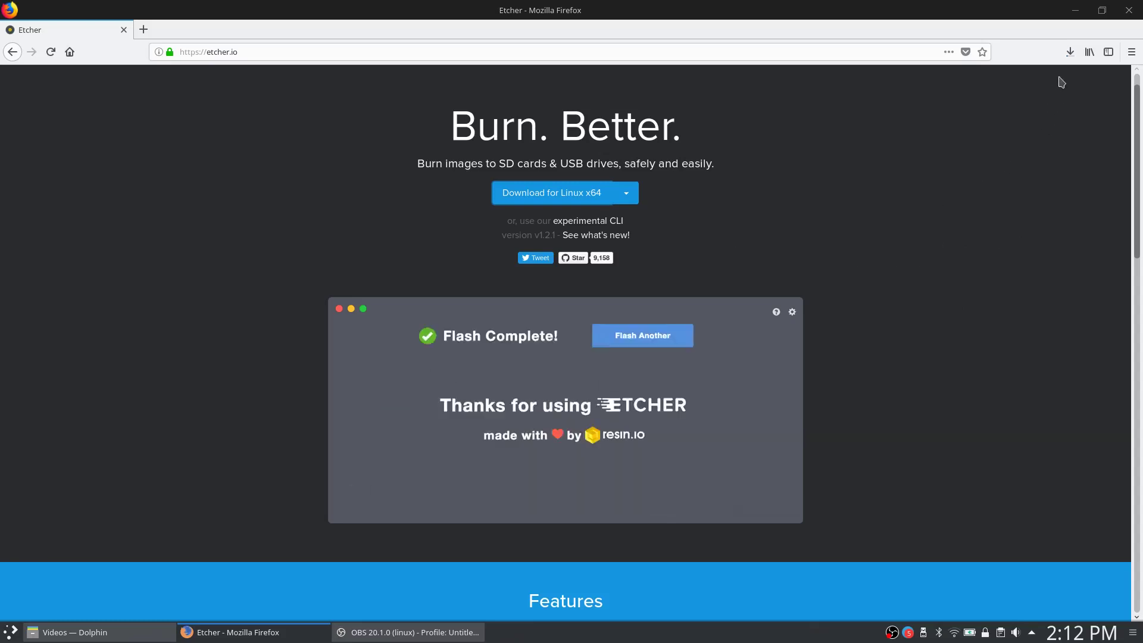
pyautogui.click(1068, 53)
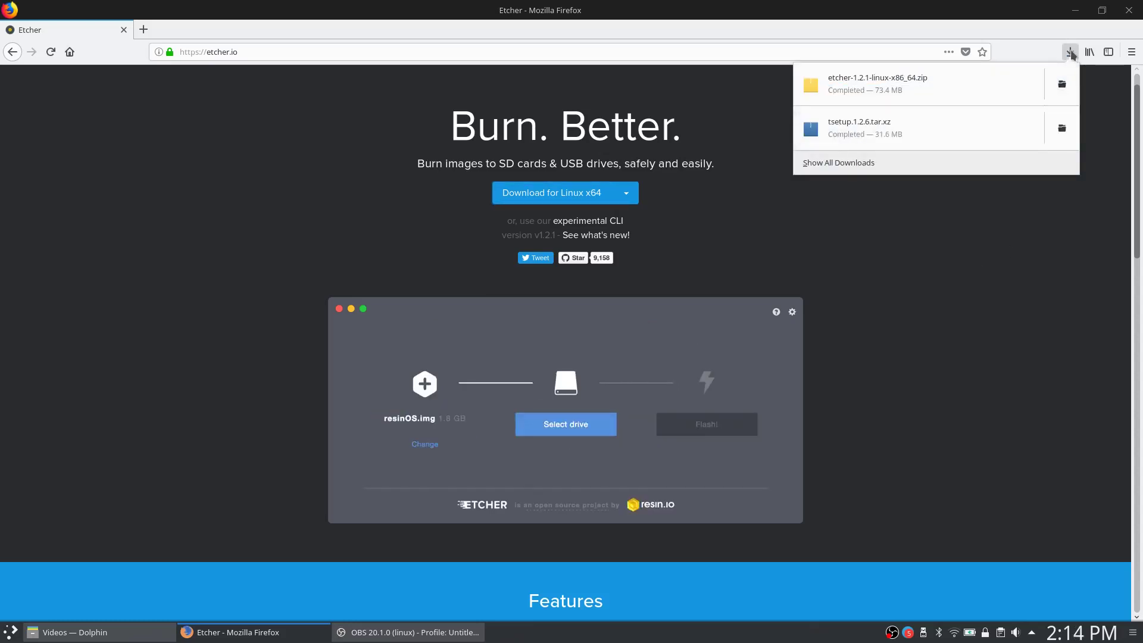
pyautogui.click(1071, 54)
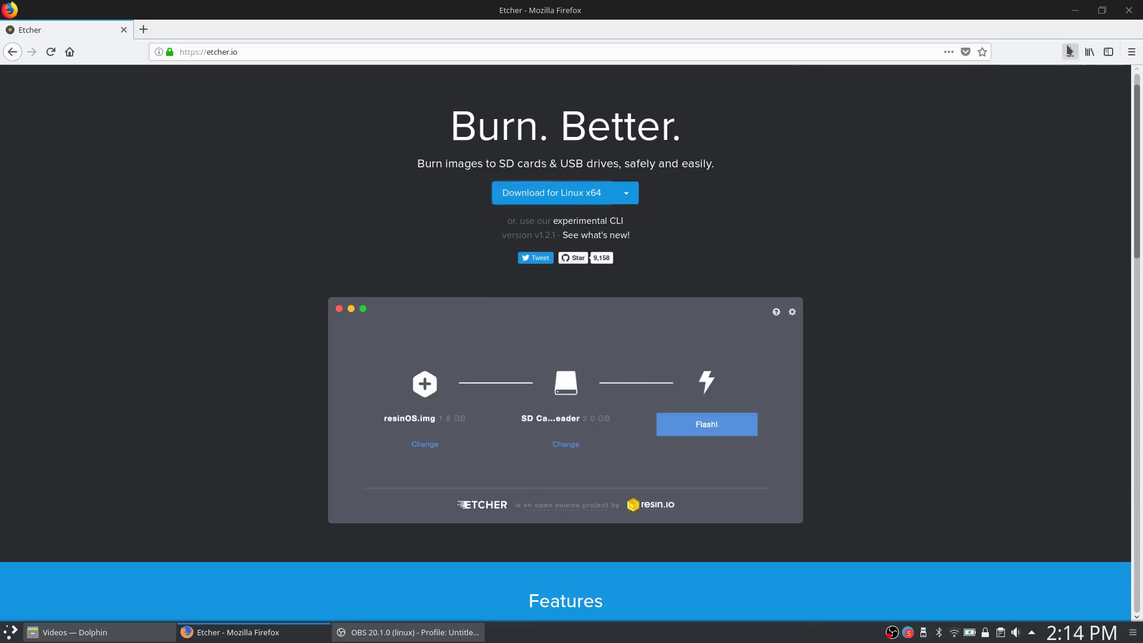
# Switch to Dolphin, open the Downloads folder and view the etcher zip's contents
pyautogui.click(1076, 11)
pyautogui.click(96, 633)
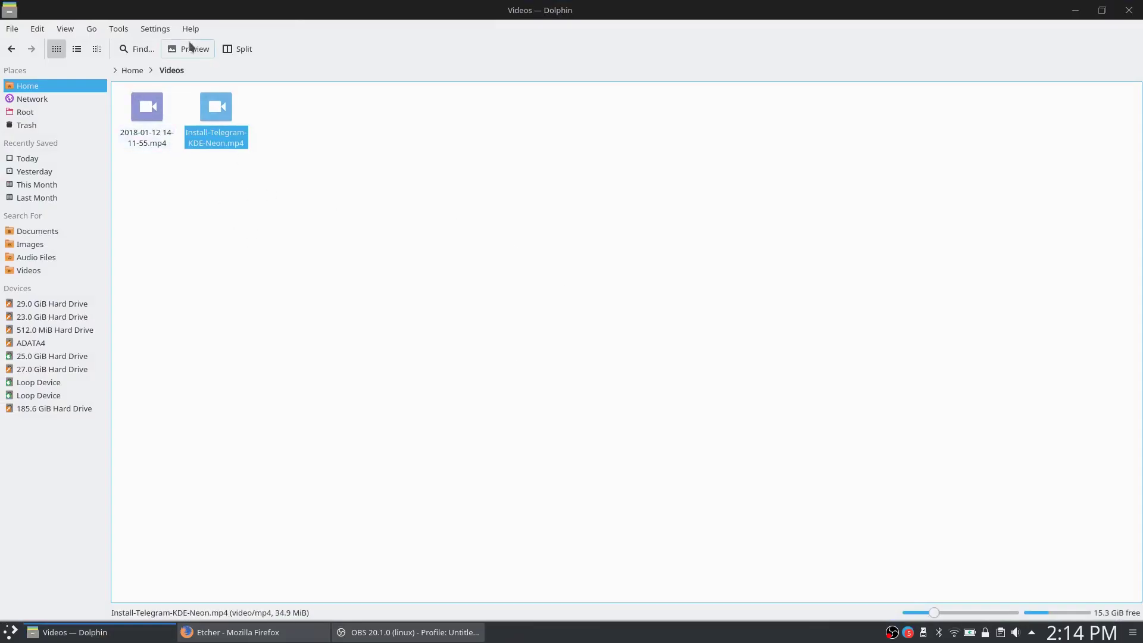
pyautogui.click(27, 86)
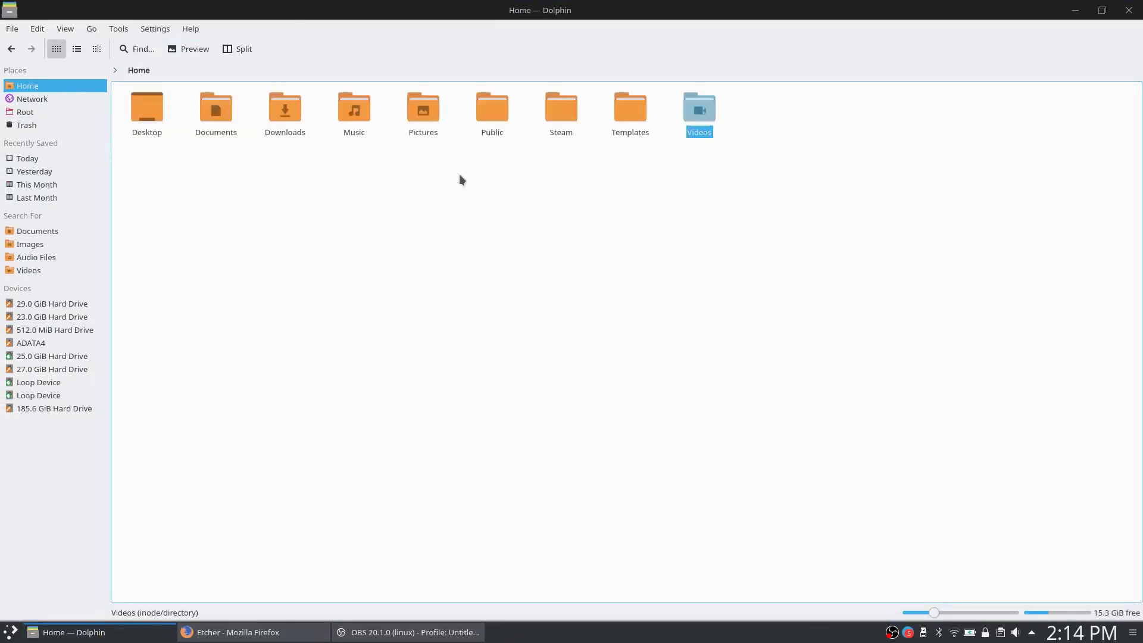
pyautogui.click(274, 115)
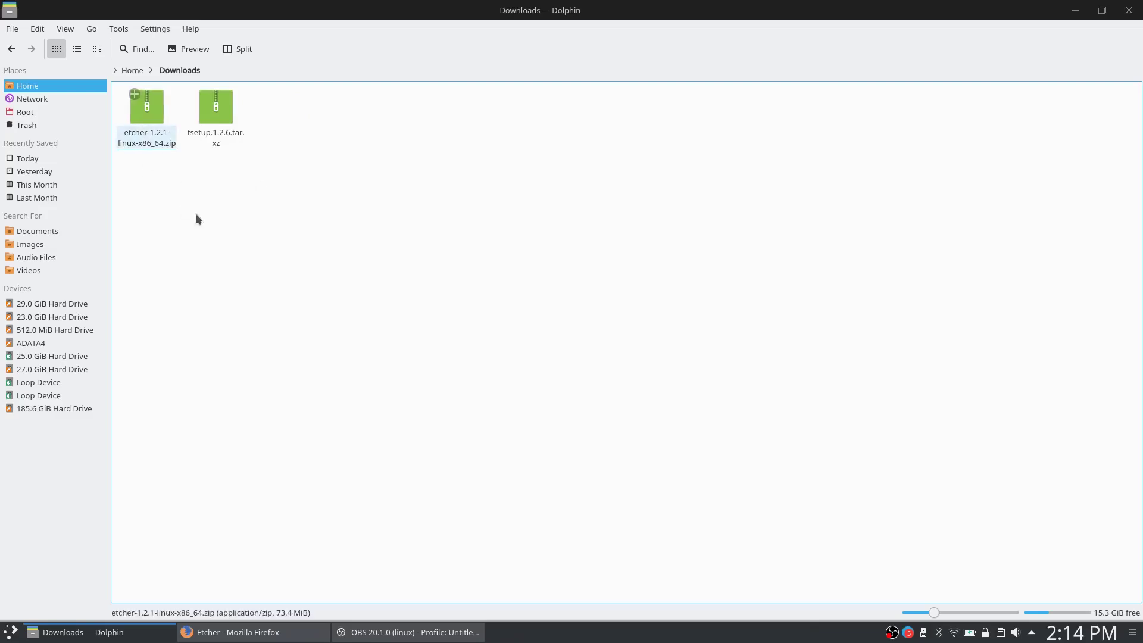
pyautogui.click(147, 113)
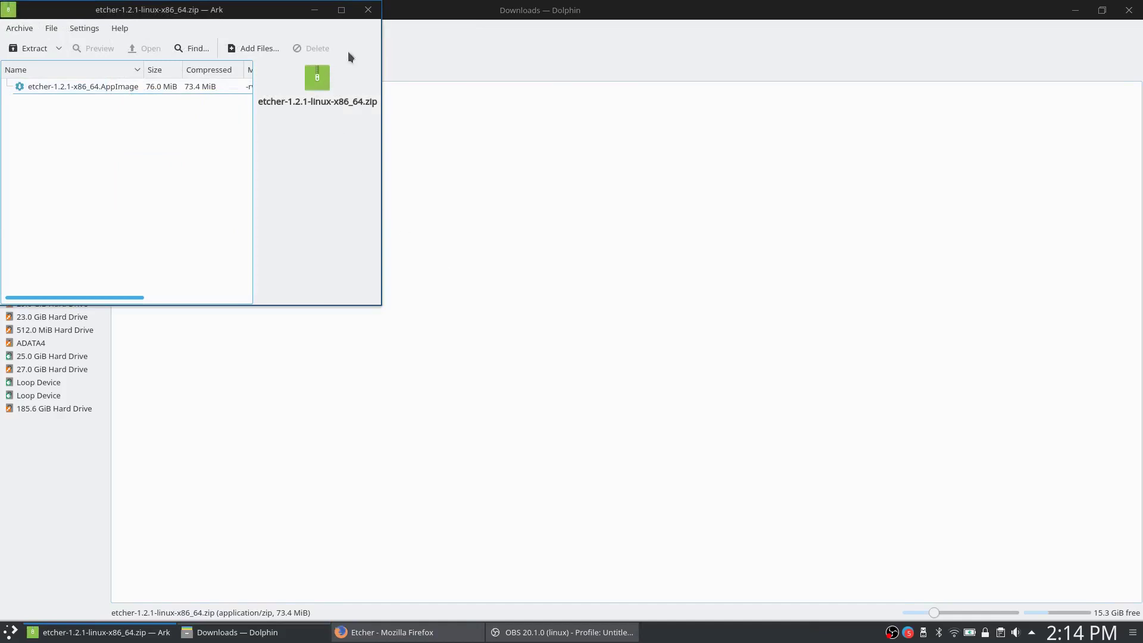
pyautogui.click(368, 13)
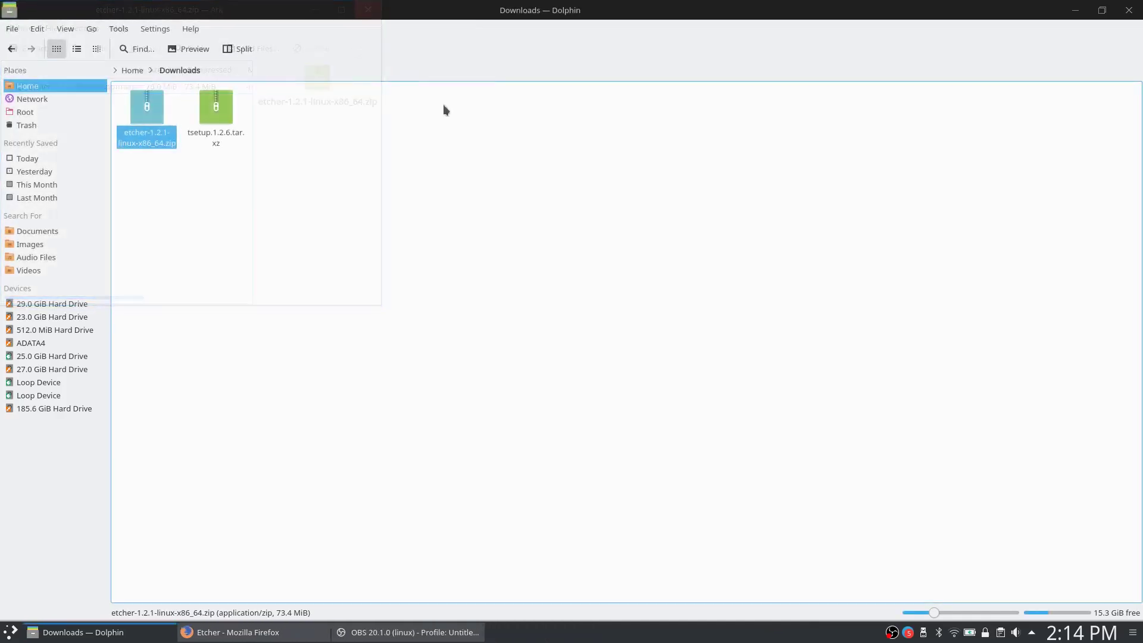
# Extract the zip here, cut etcher-1.2.1-x86_64.AppImage, and return to Home
pyautogui.rightClick(141, 109)
pyautogui.moveTo(195, 302)
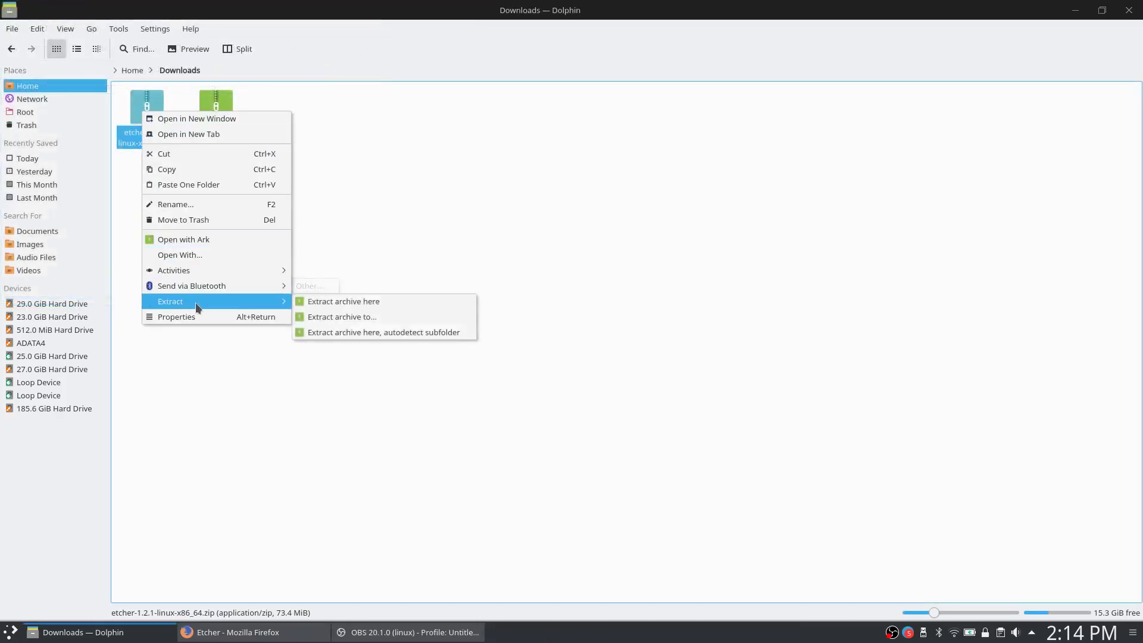
pyautogui.click(313, 300)
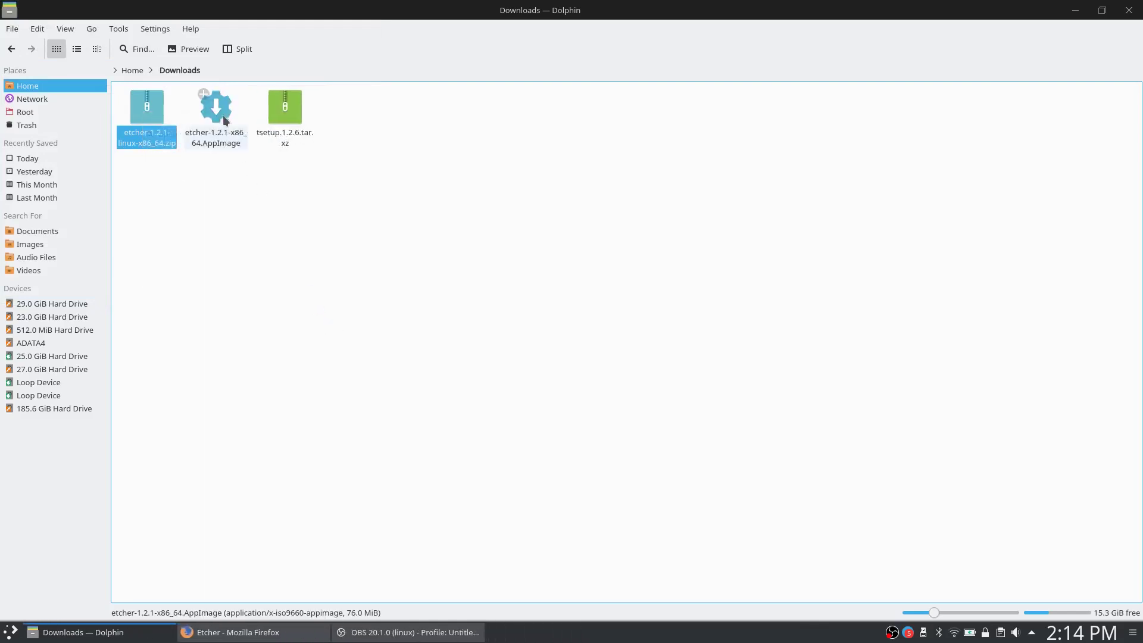
pyautogui.rightClick(218, 109)
pyautogui.click(238, 119)
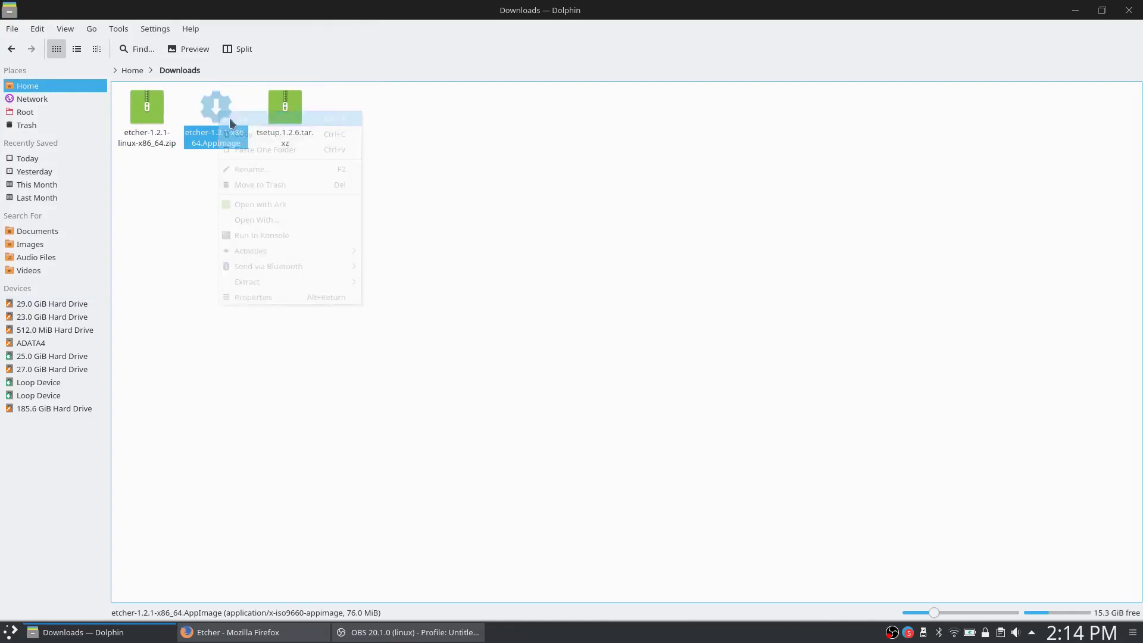
pyautogui.click(37, 85)
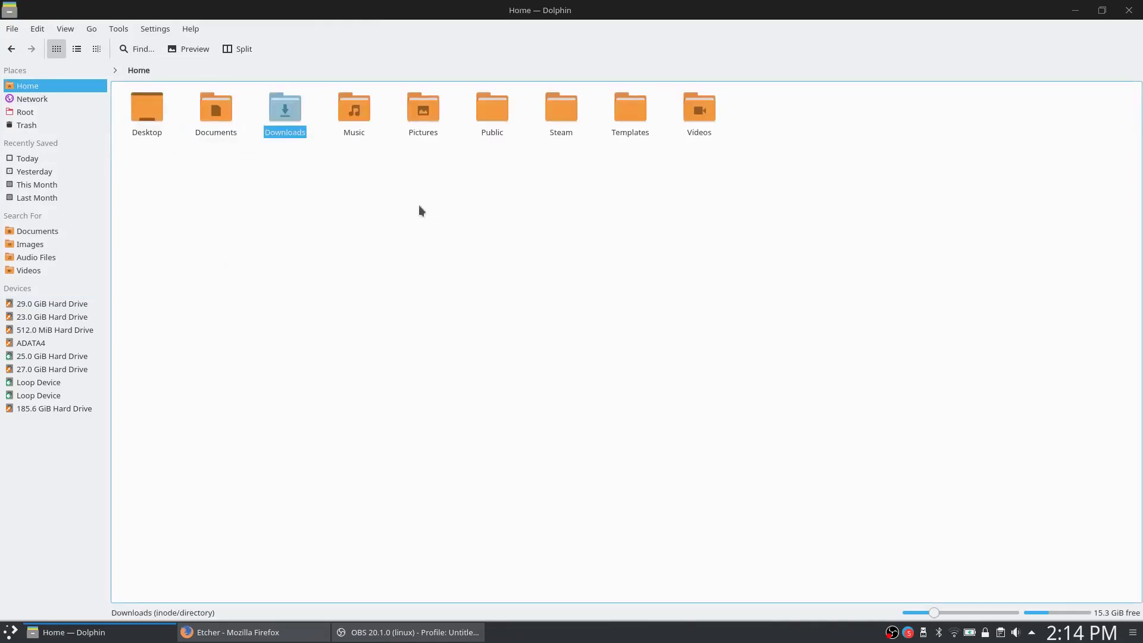
# Show hidden files and create a new .etcher folder in Home
pyautogui.hotkey('alt', '.')
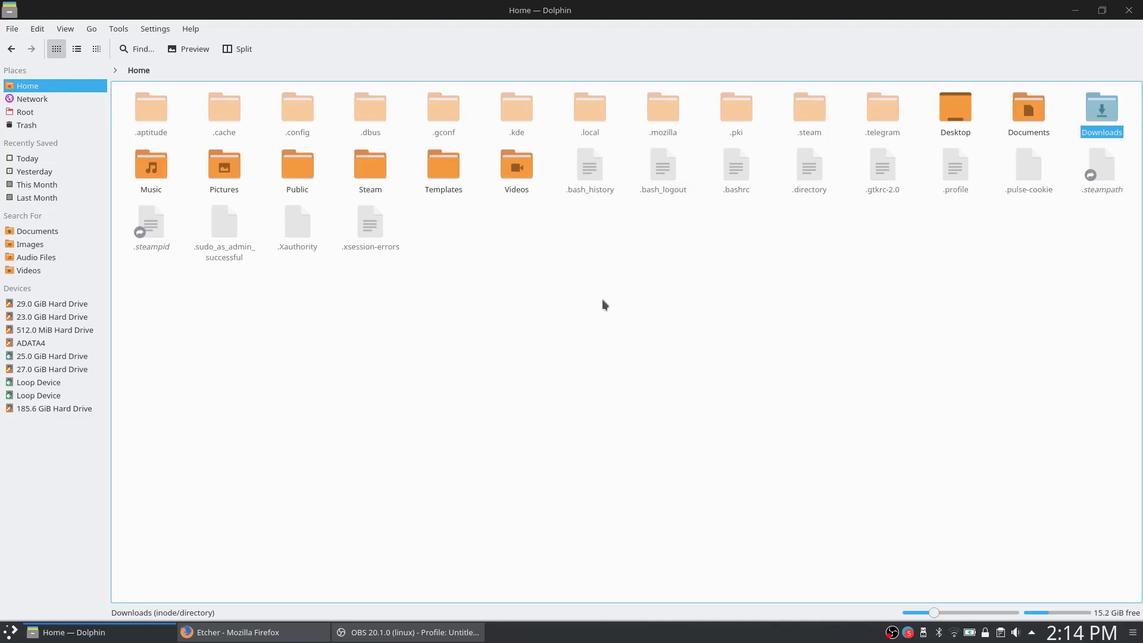
pyautogui.rightClick(560, 301)
pyautogui.moveTo(622, 306)
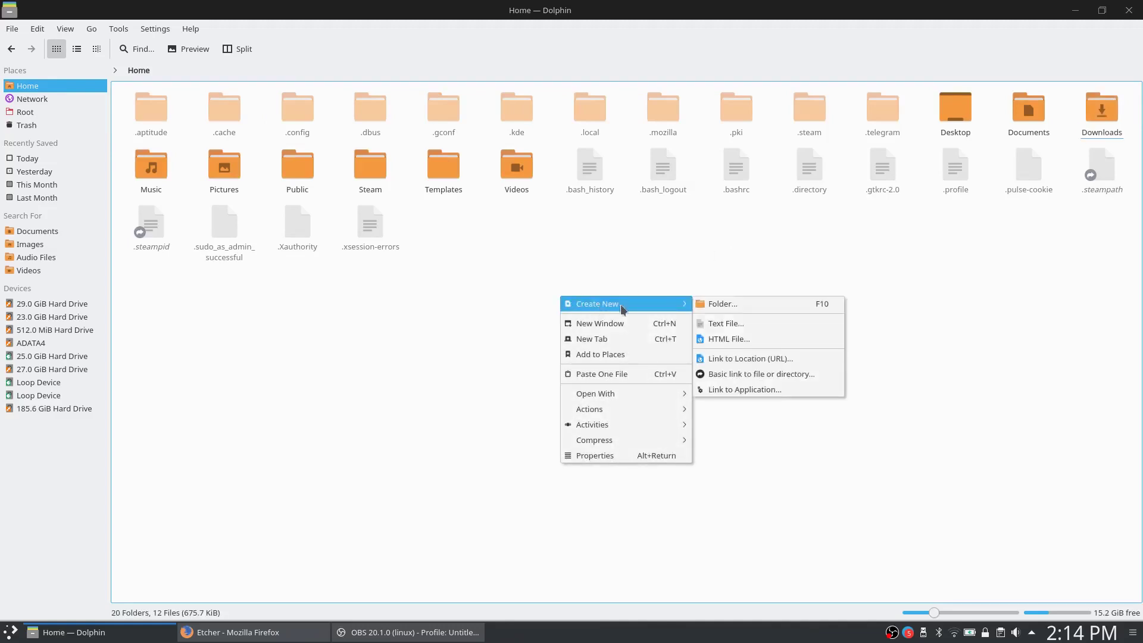
pyautogui.click(727, 303)
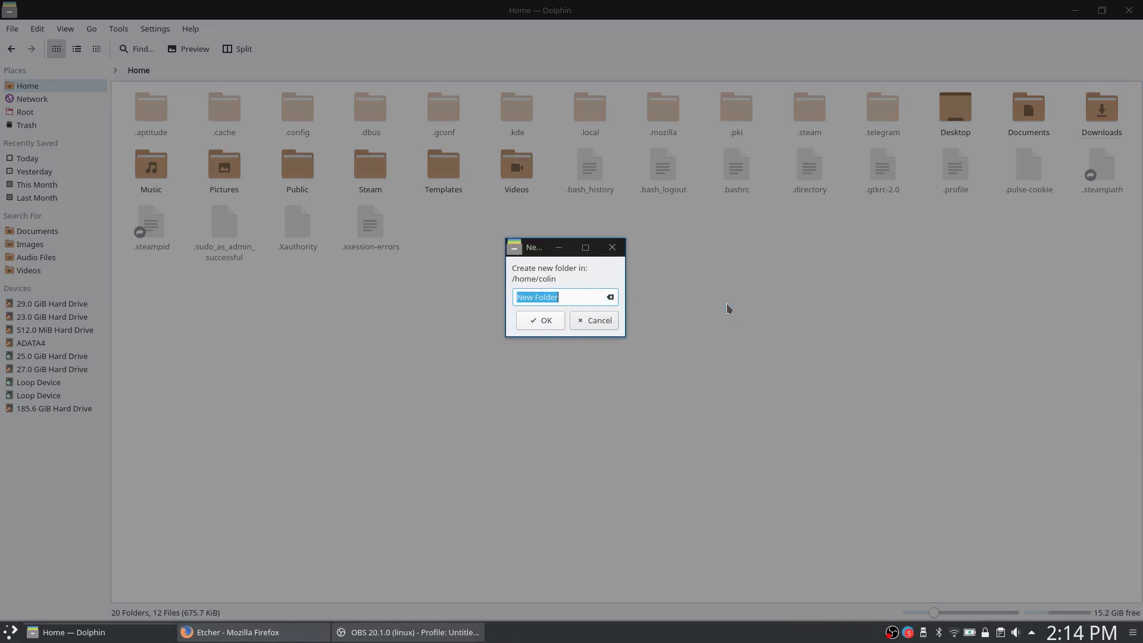
pyautogui.write('.etcher')
pyautogui.press('Return')
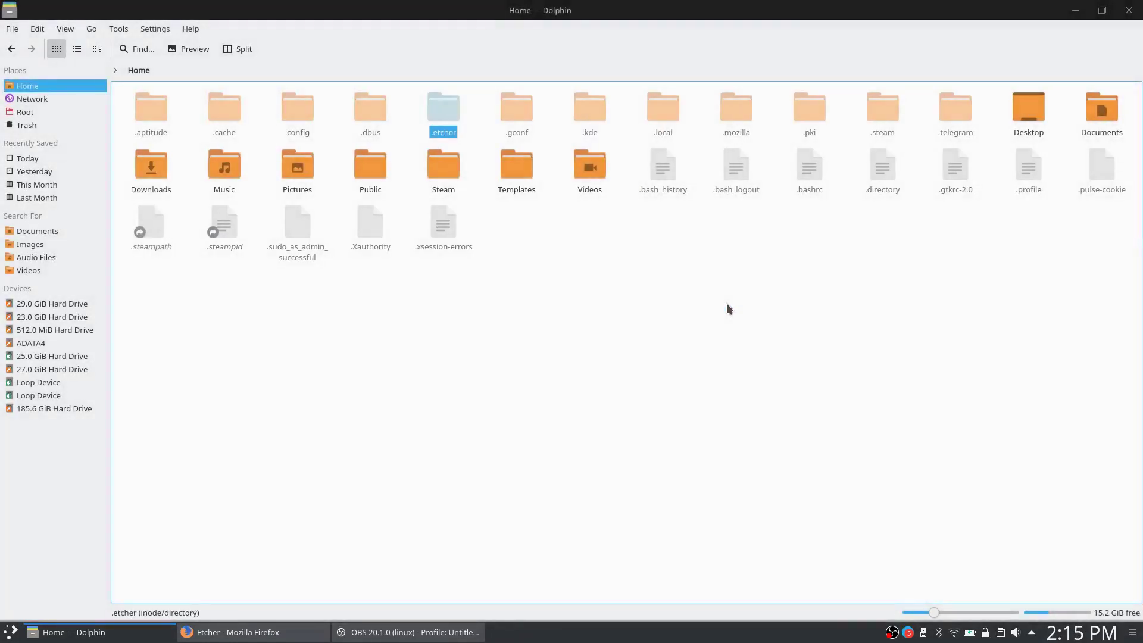
# Paste the Etcher AppImage into the .etcher folder
pyautogui.click(443, 113)
pyautogui.rightClick(296, 196)
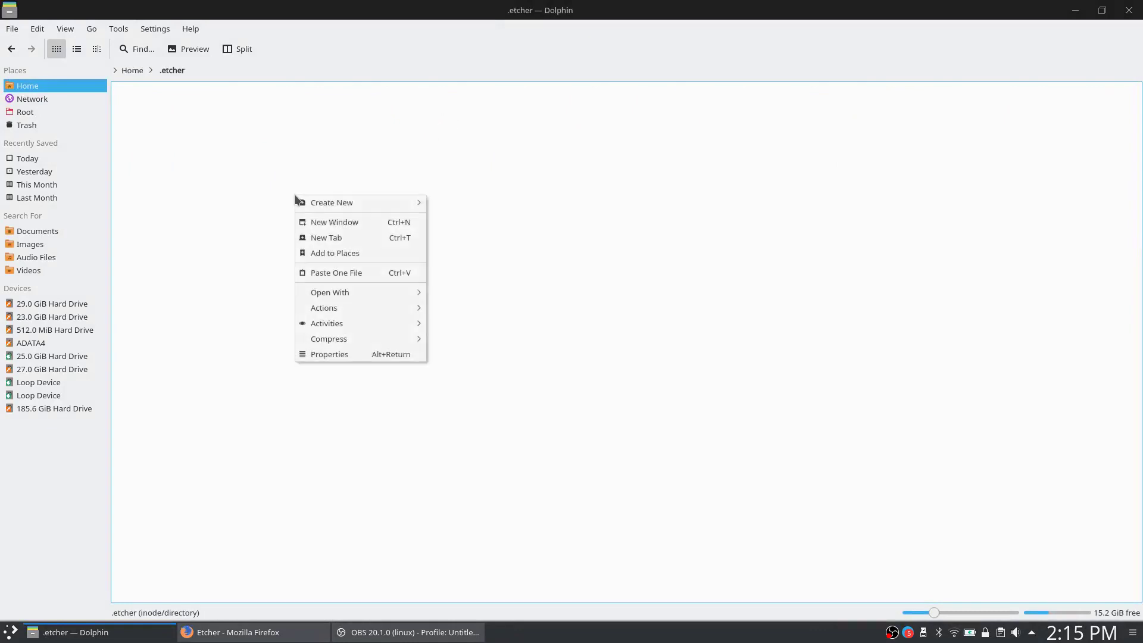
pyautogui.click(335, 271)
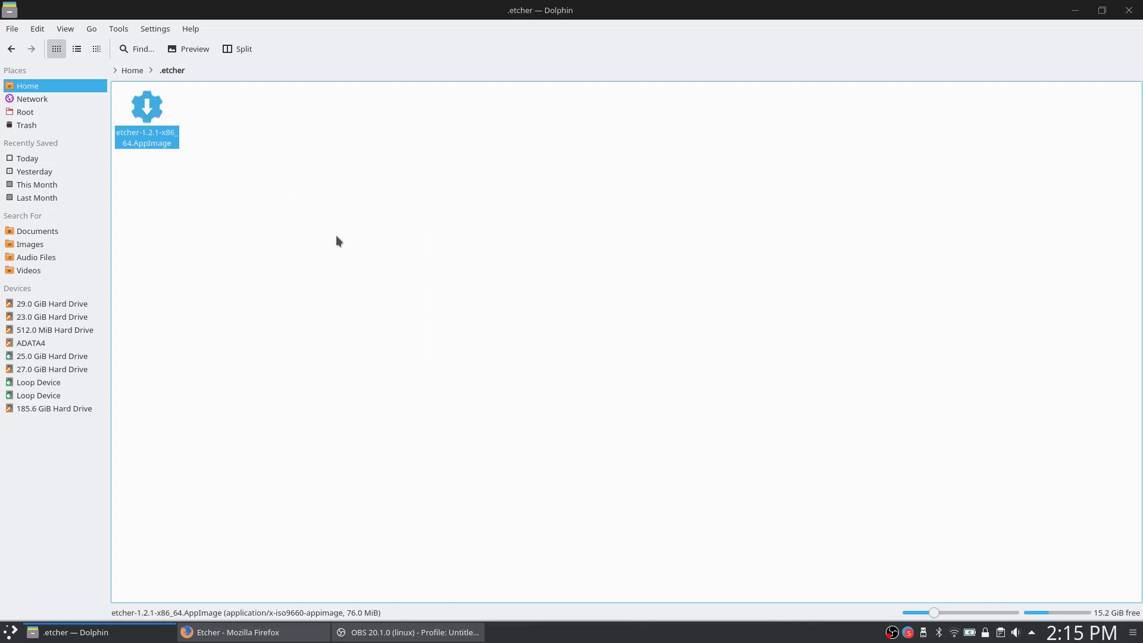
# Close Dolphin, launch Menu Editor via a 'menu' search, and select the Other category
pyautogui.click(1129, 10)
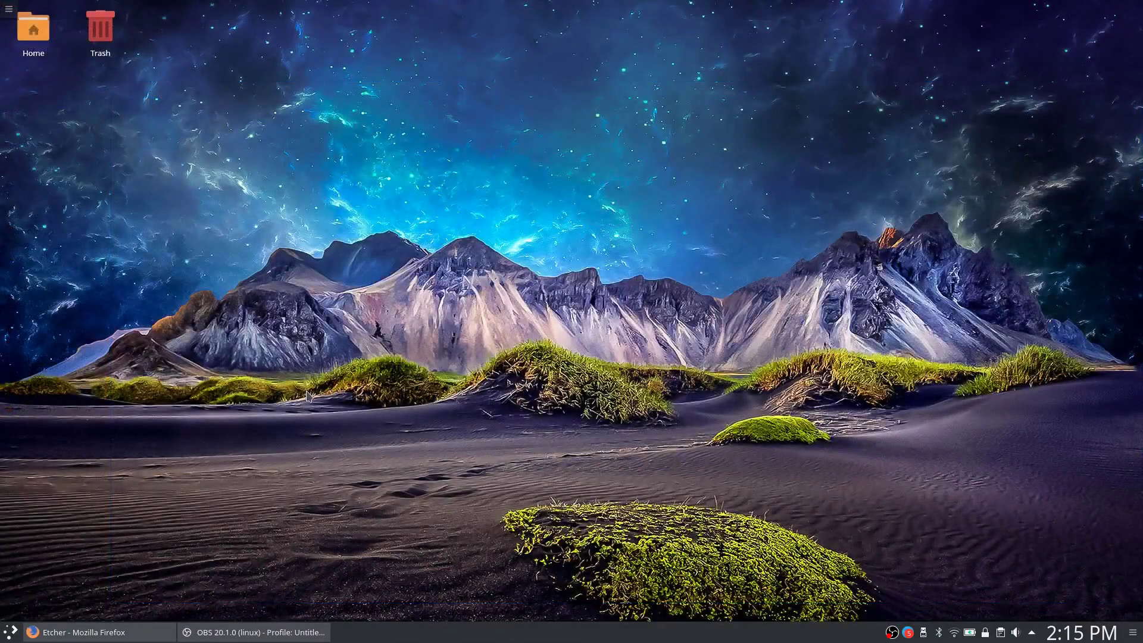
pyautogui.press('super')
pyautogui.write('menu')
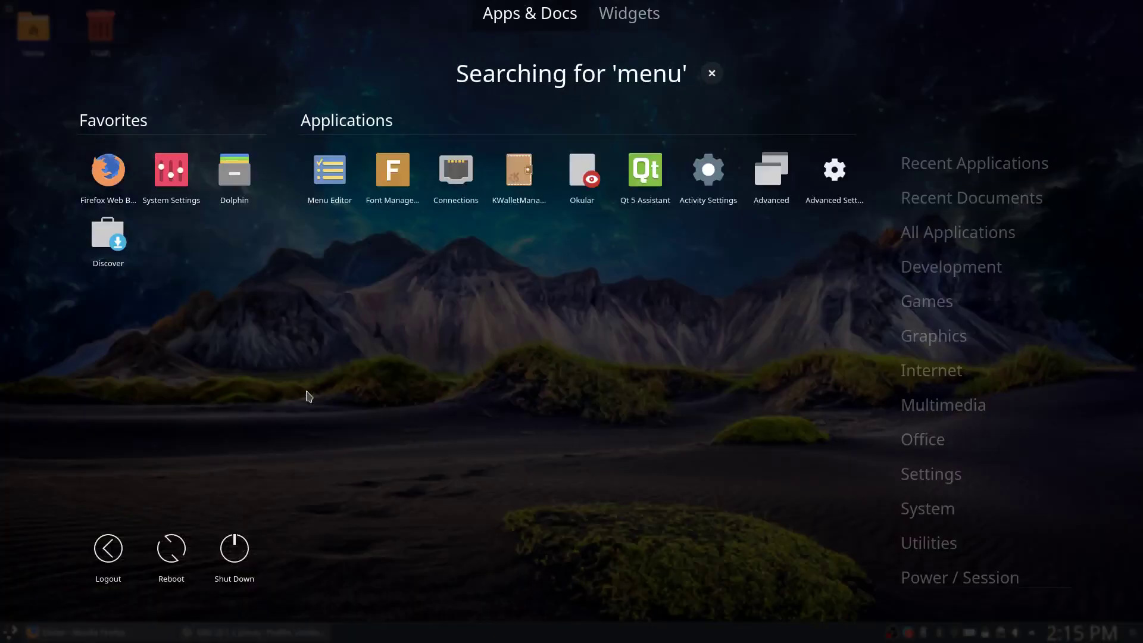
pyautogui.click(338, 158)
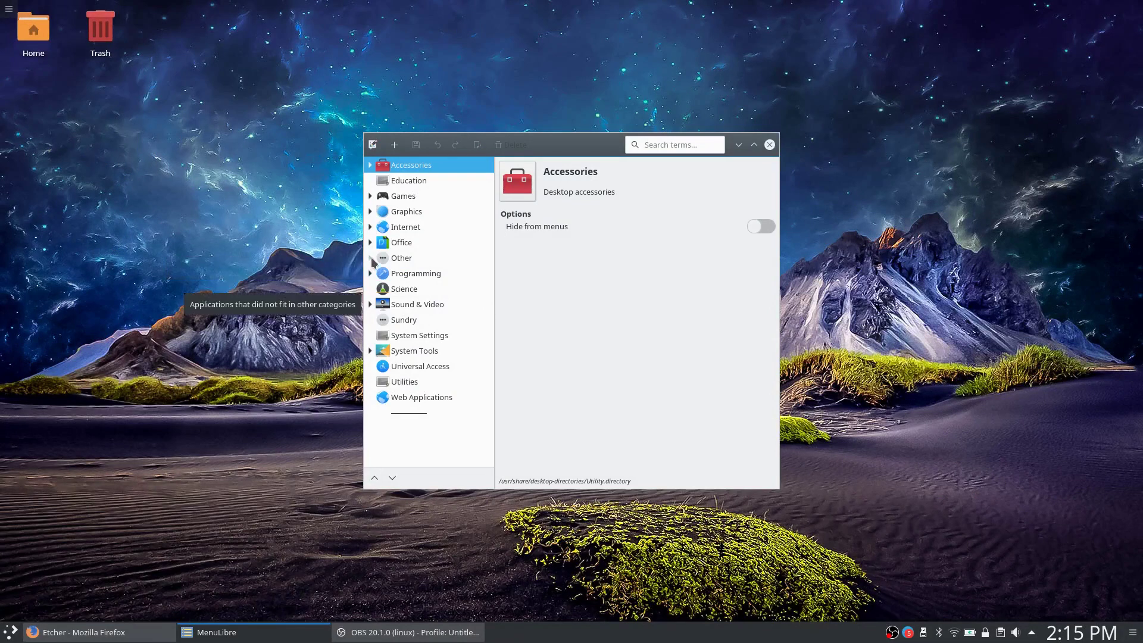
pyautogui.click(370, 259)
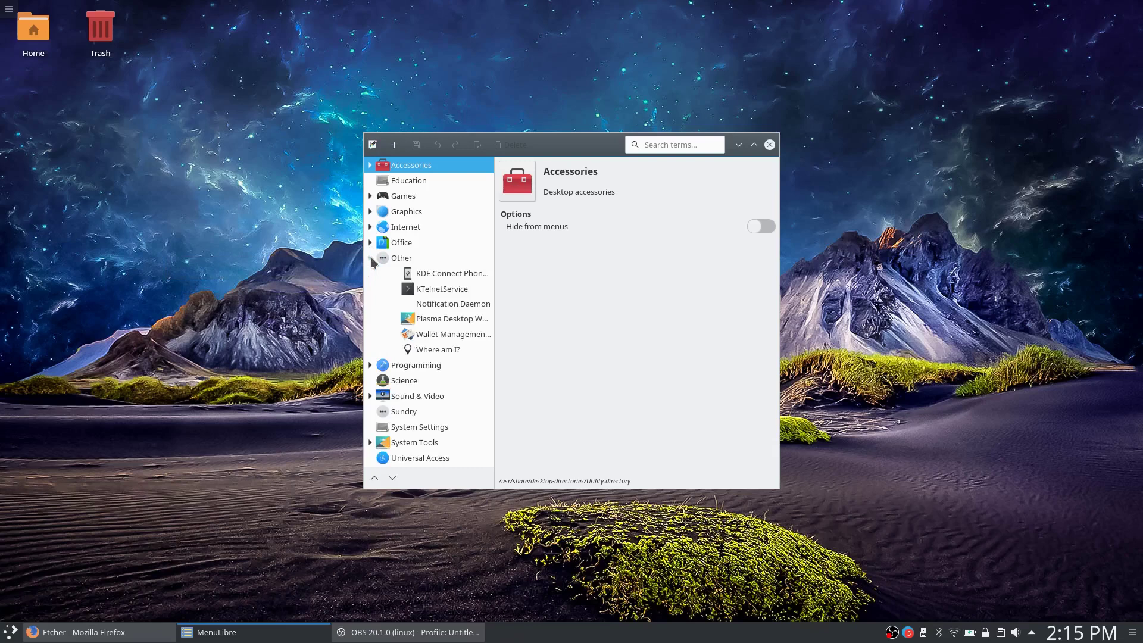
pyautogui.click(407, 258)
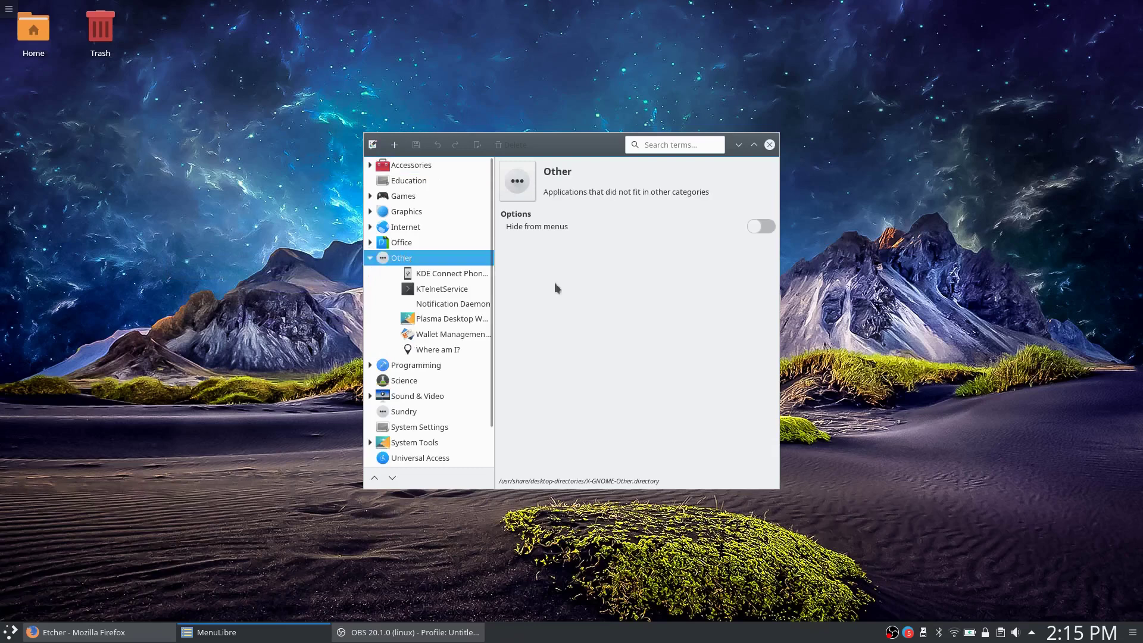
# Add a new launcher under Other and search installed icons for 'etcher', then cancel
pyautogui.click(394, 145)
pyautogui.click(428, 161)
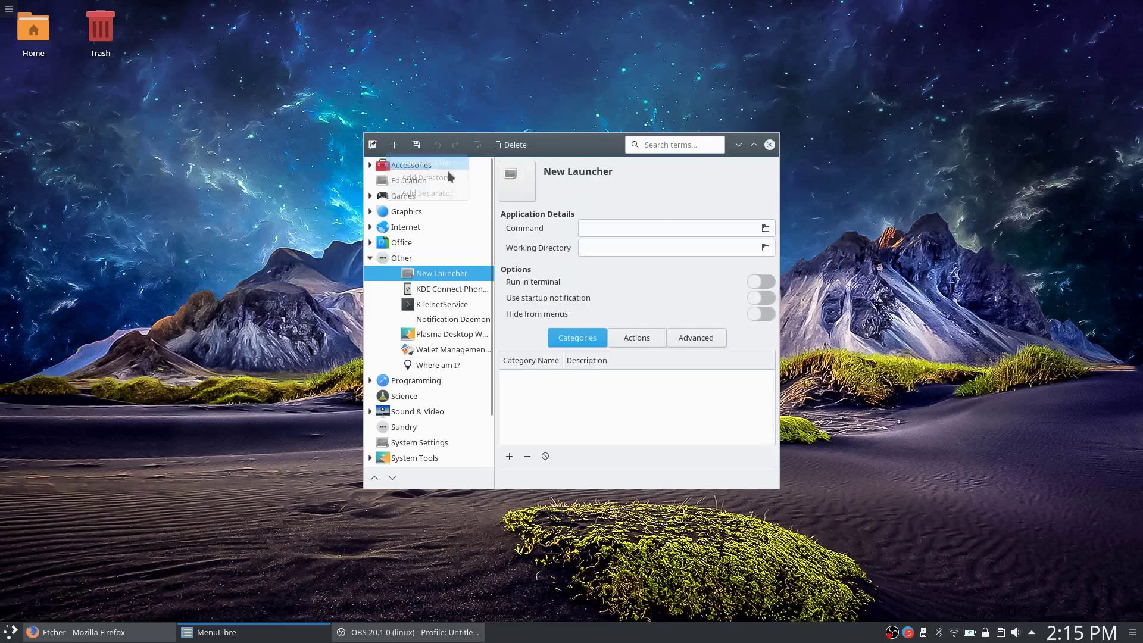
pyautogui.click(527, 182)
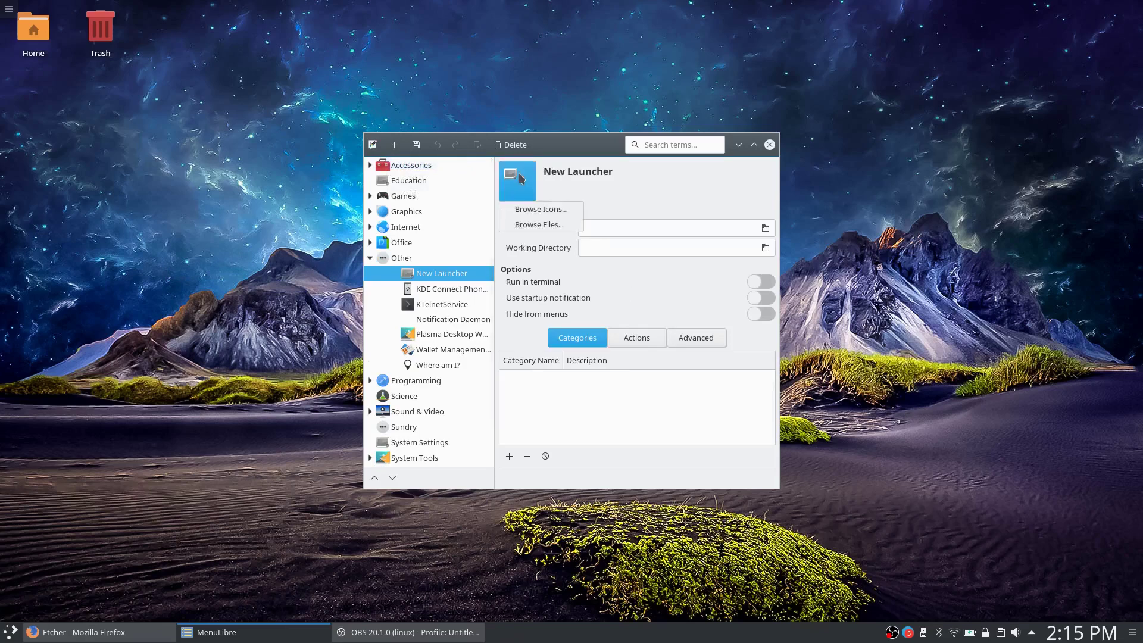
pyautogui.click(551, 209)
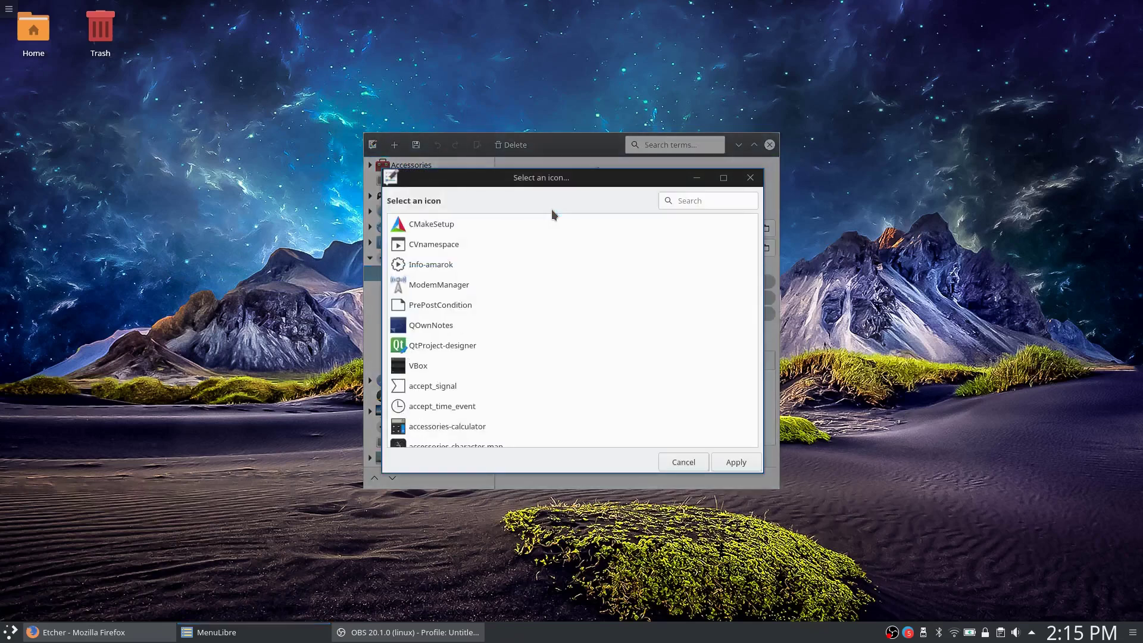
pyautogui.write('etch')
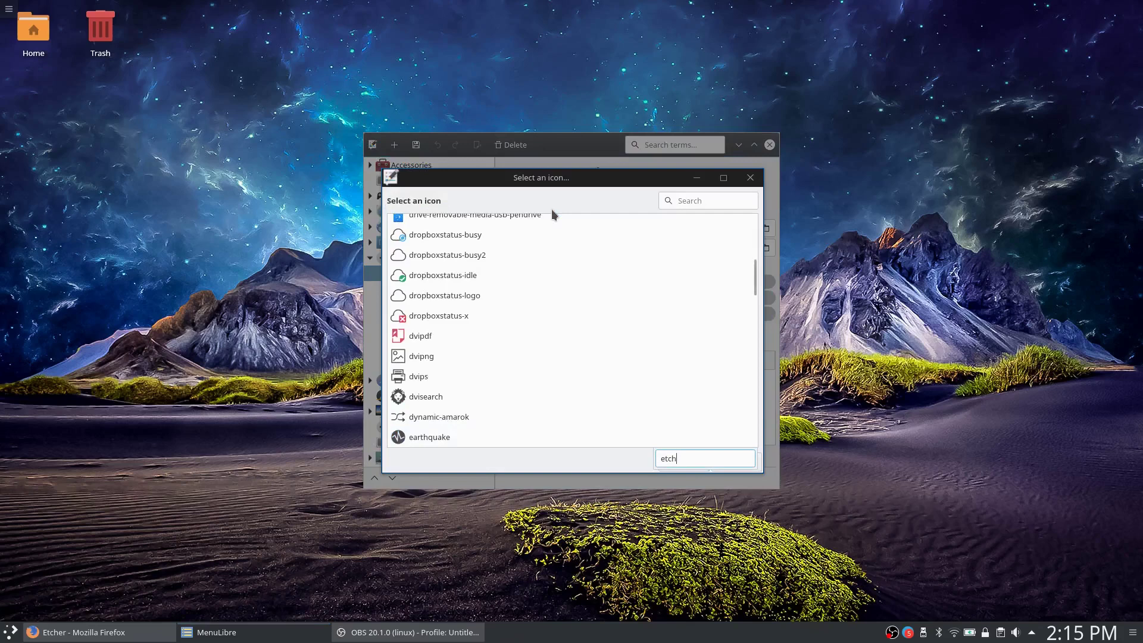
pyautogui.write('er')
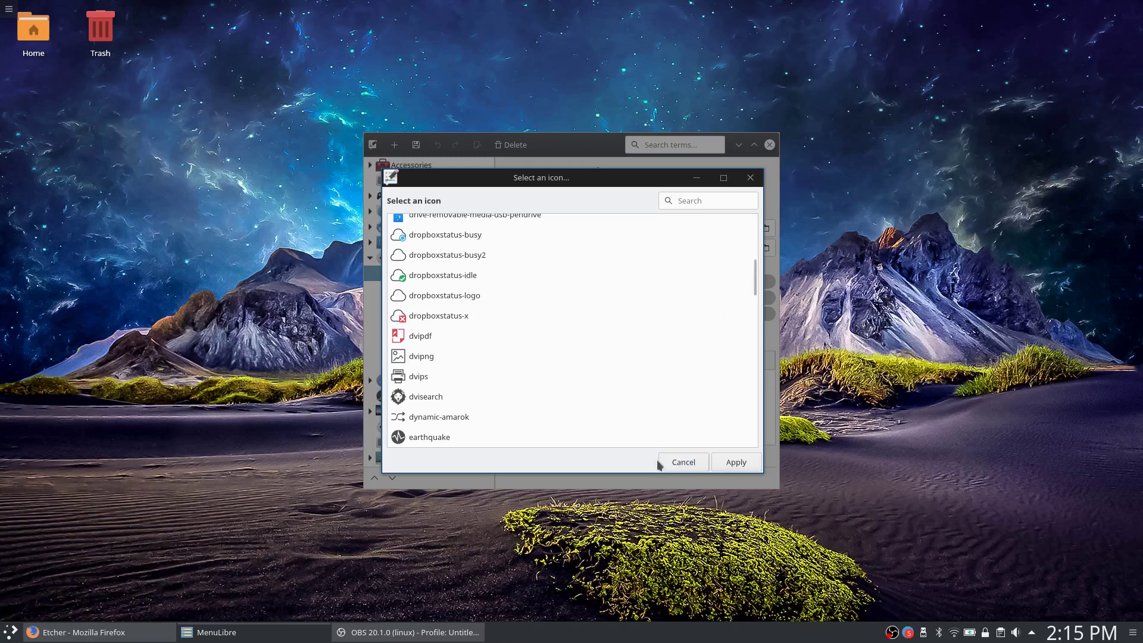
pyautogui.click(673, 461)
# Browse the .etcher and Downloads folders for an icon image, then cancel without choosing
pyautogui.click(533, 176)
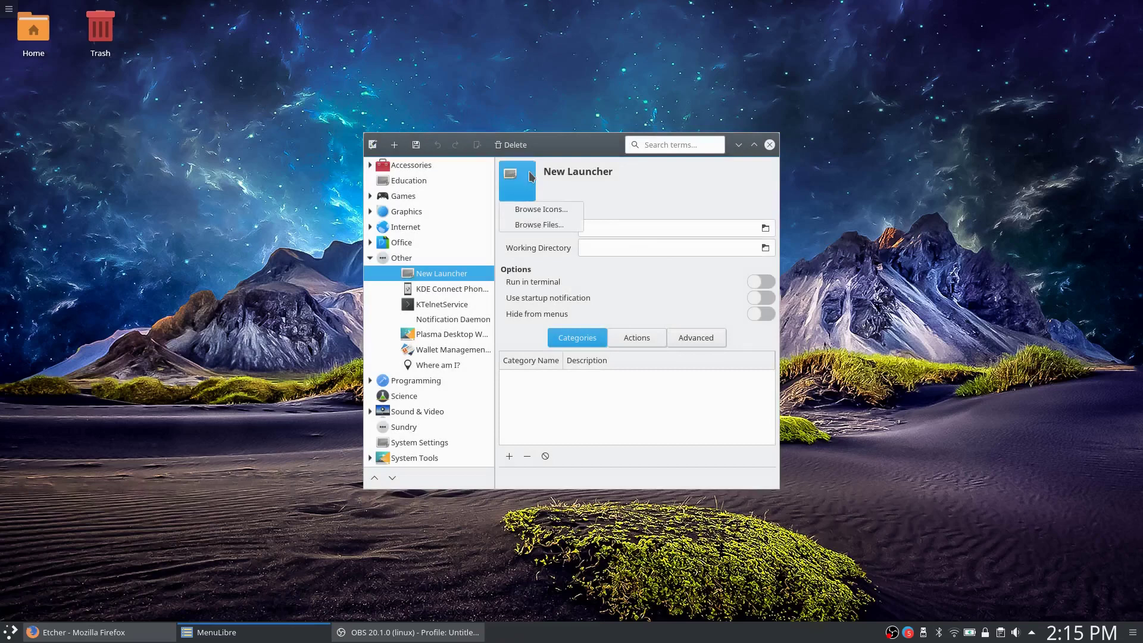
pyautogui.click(539, 225)
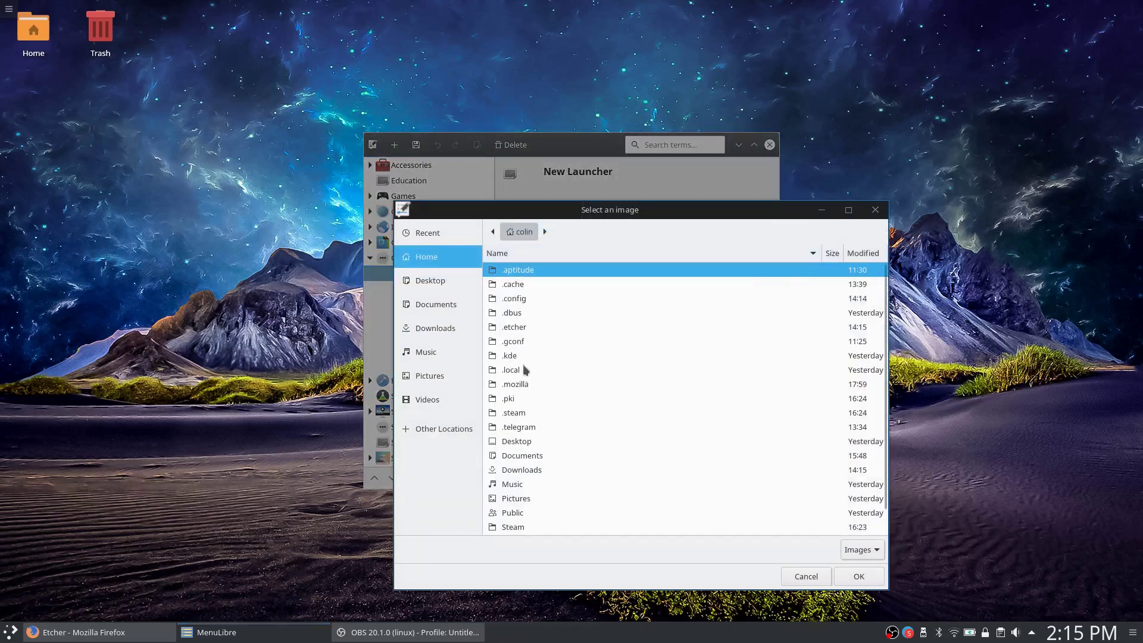
pyautogui.doubleClick(521, 328)
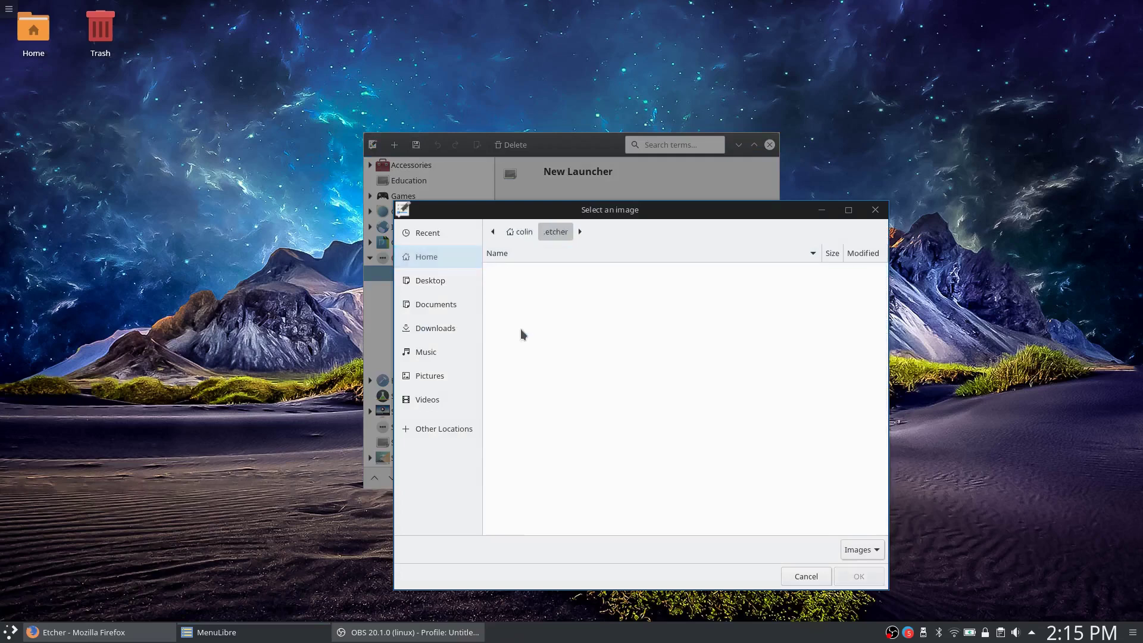
pyautogui.click(521, 232)
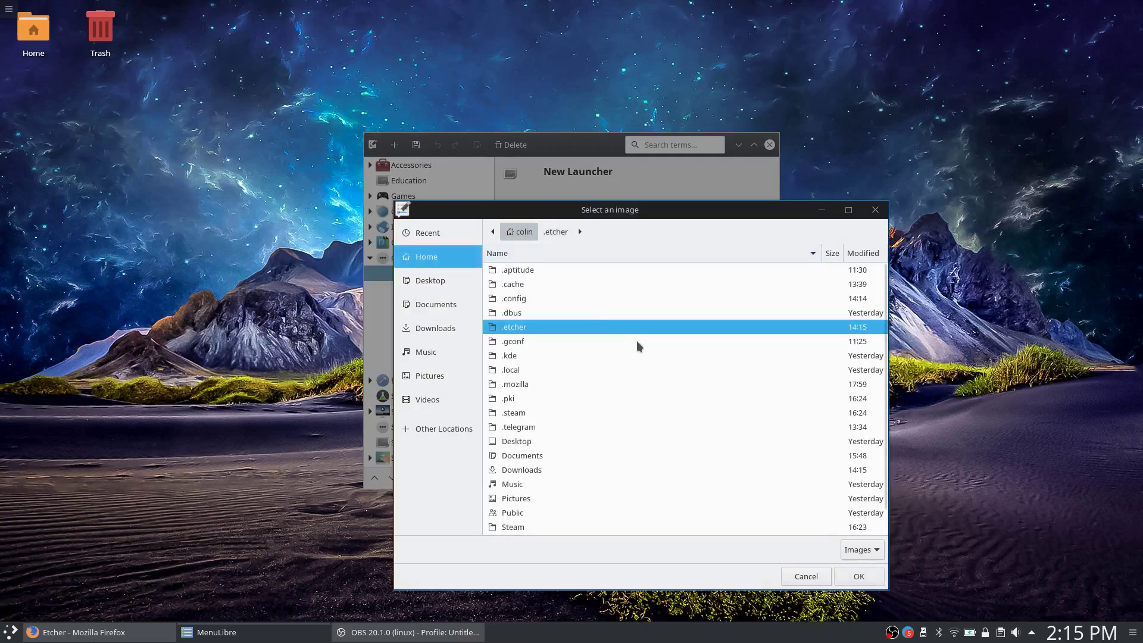
pyautogui.doubleClick(510, 476)
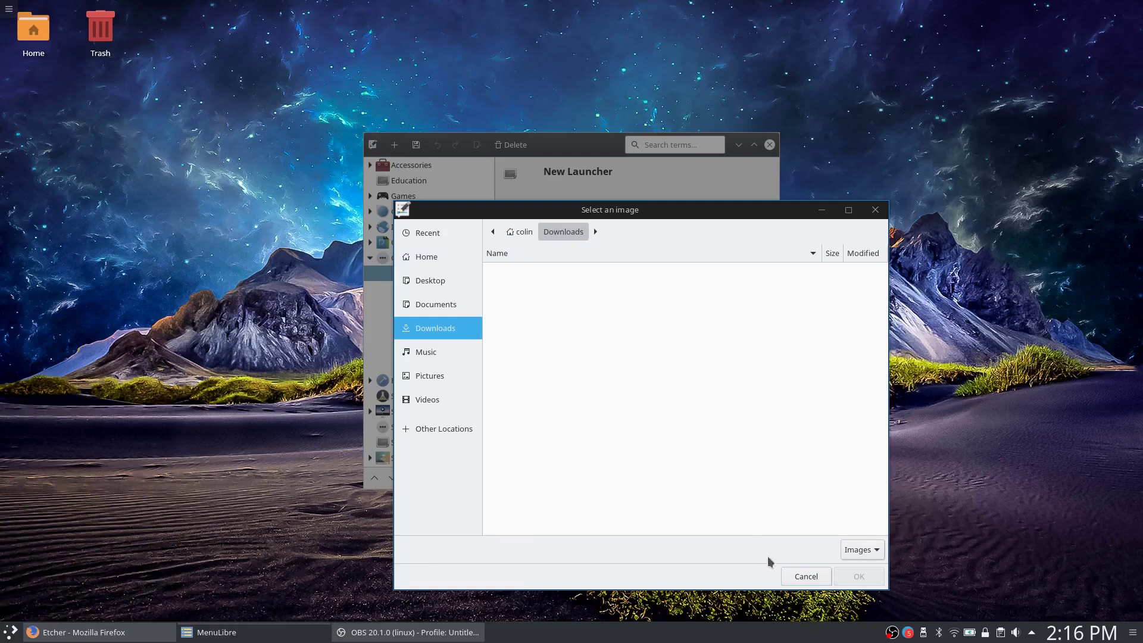
pyautogui.click(799, 575)
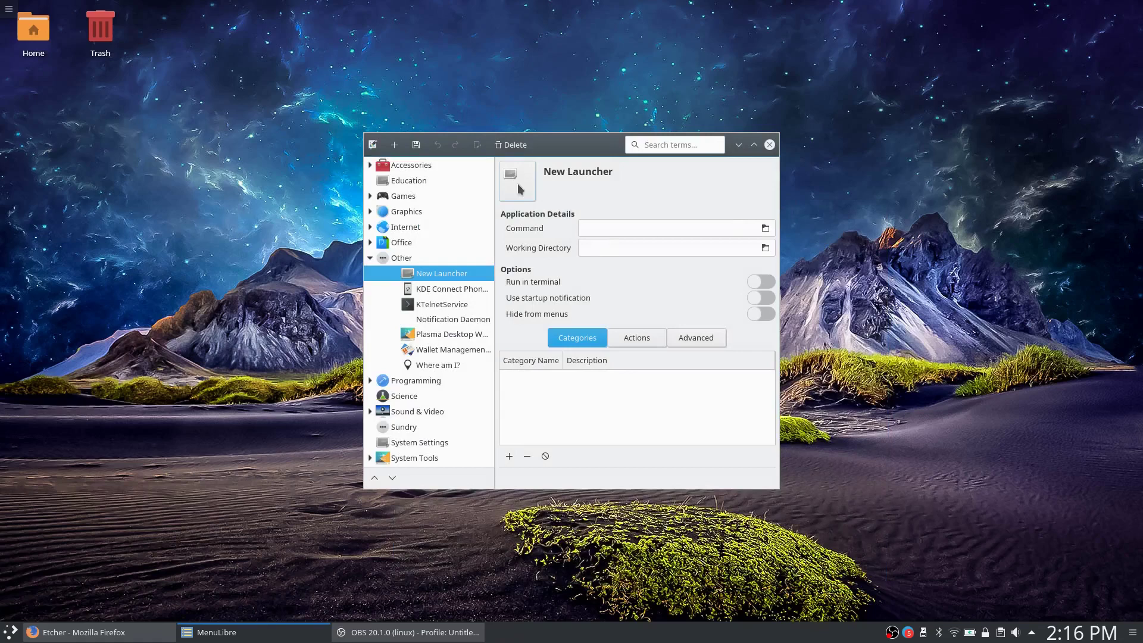
# Rename the launcher to 'Etcher' and switch back to Firefox
pyautogui.click(592, 175)
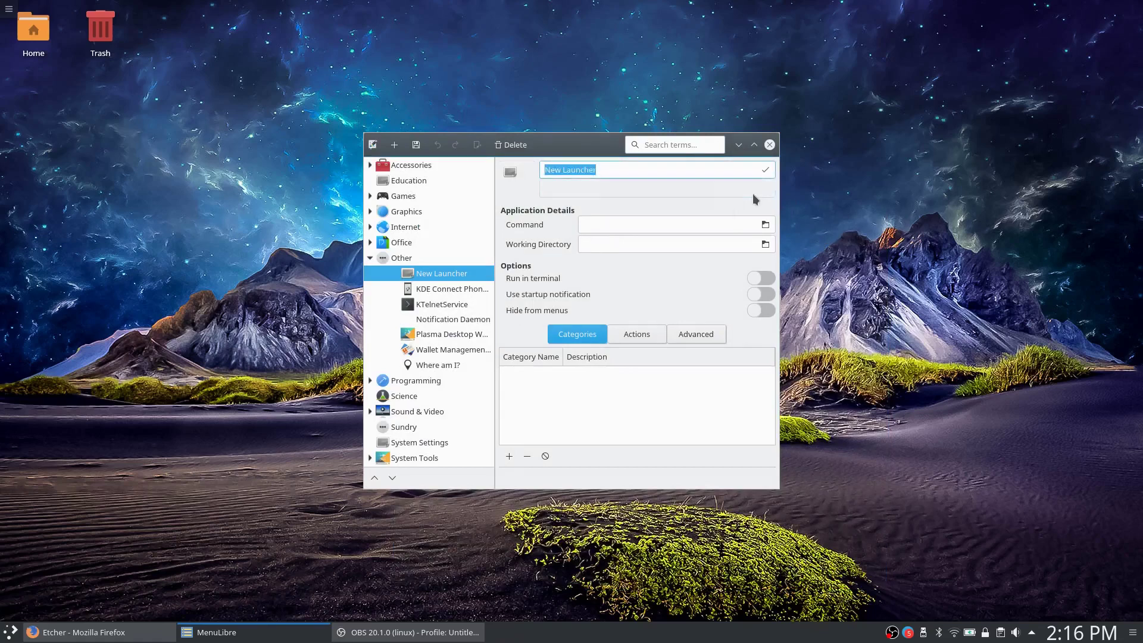
pyautogui.write('Etcher')
pyautogui.click(766, 171)
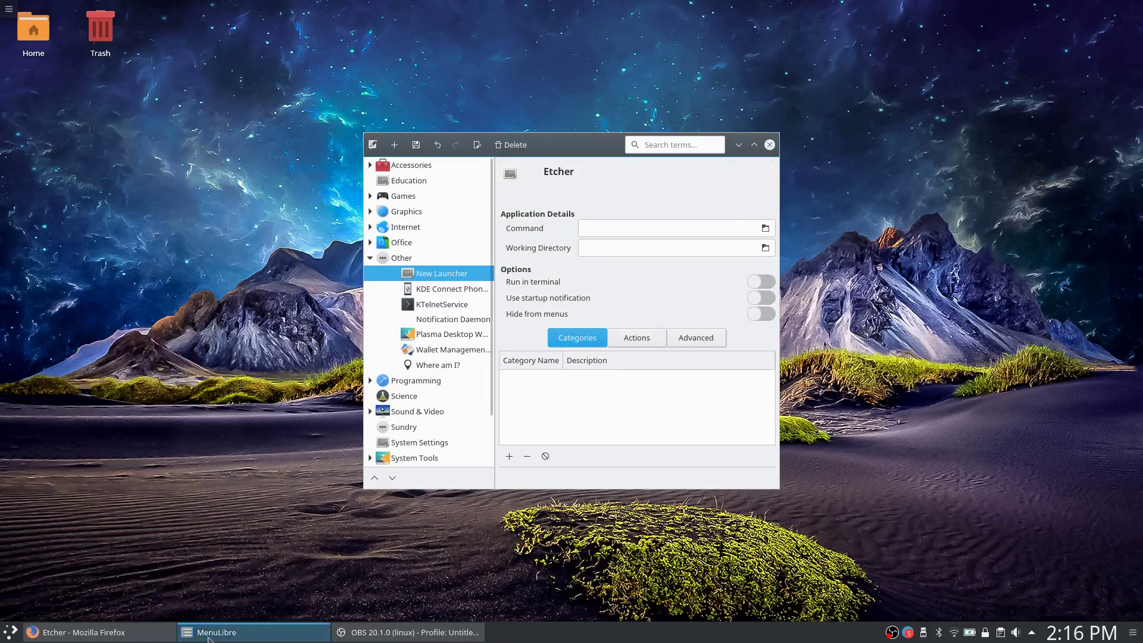
pyautogui.click(83, 633)
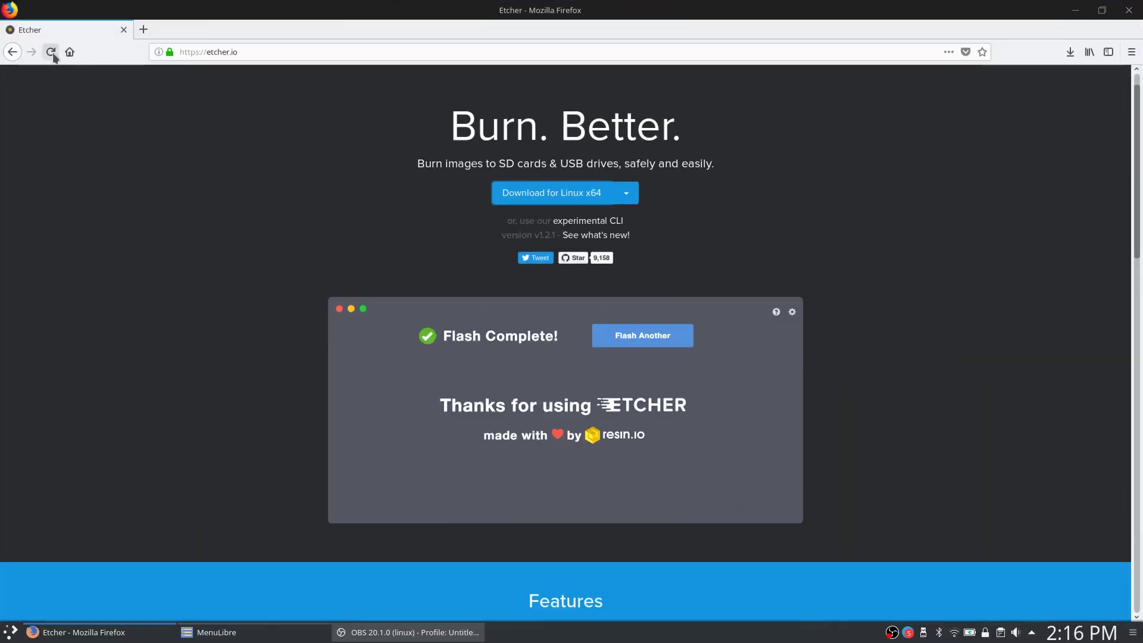
# Search Google Images for 'etcher icon png' and preview the yellow-disc record icon
pyautogui.click(218, 50)
pyautogui.press('BackSpace')
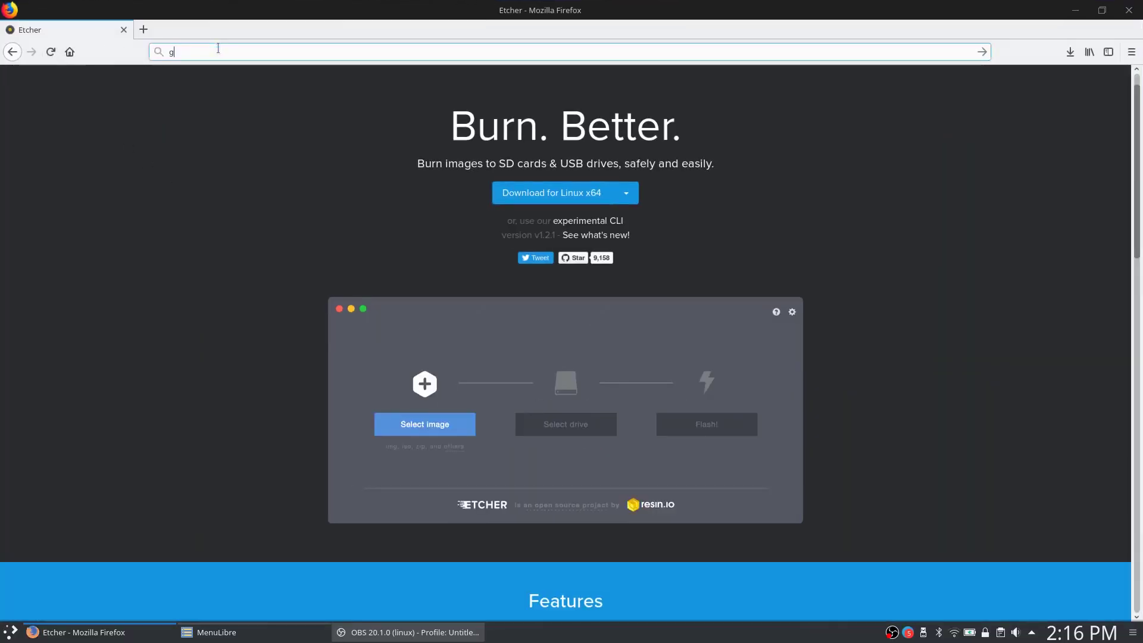
pyautogui.write('google.com.au')
pyautogui.press('Return')
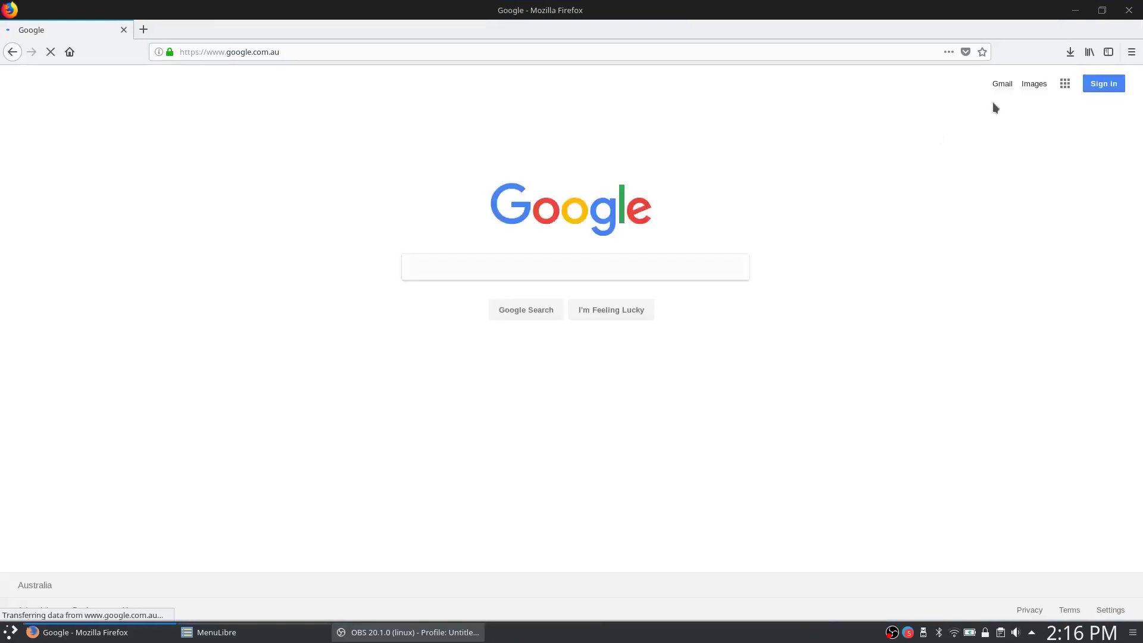
pyautogui.click(1039, 90)
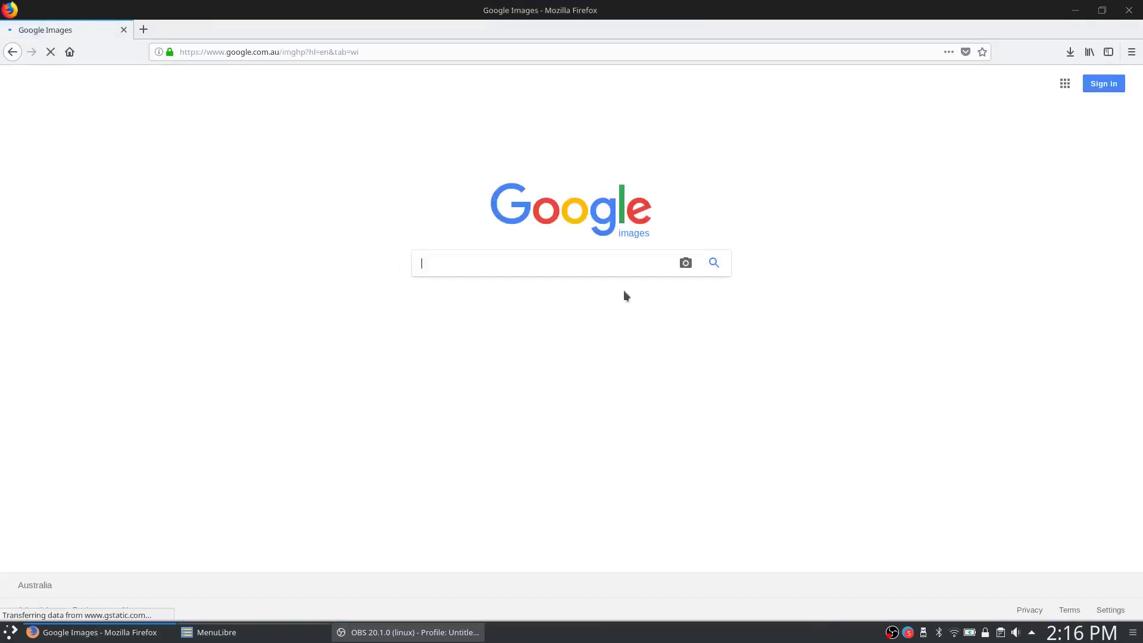
pyautogui.write('et')
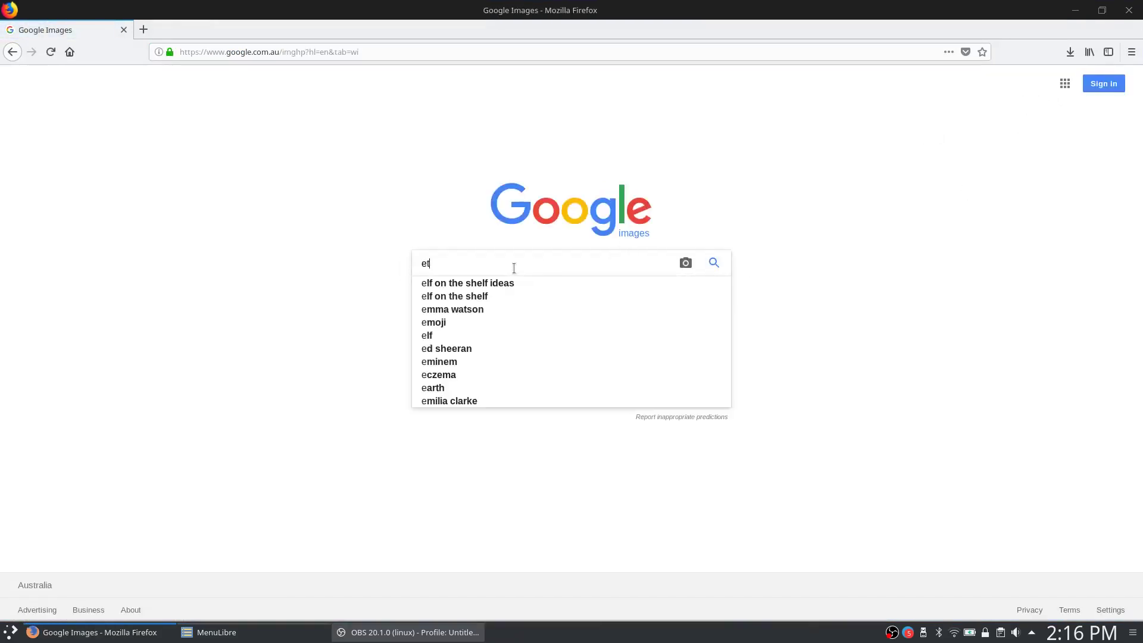
pyautogui.write('cher ico')
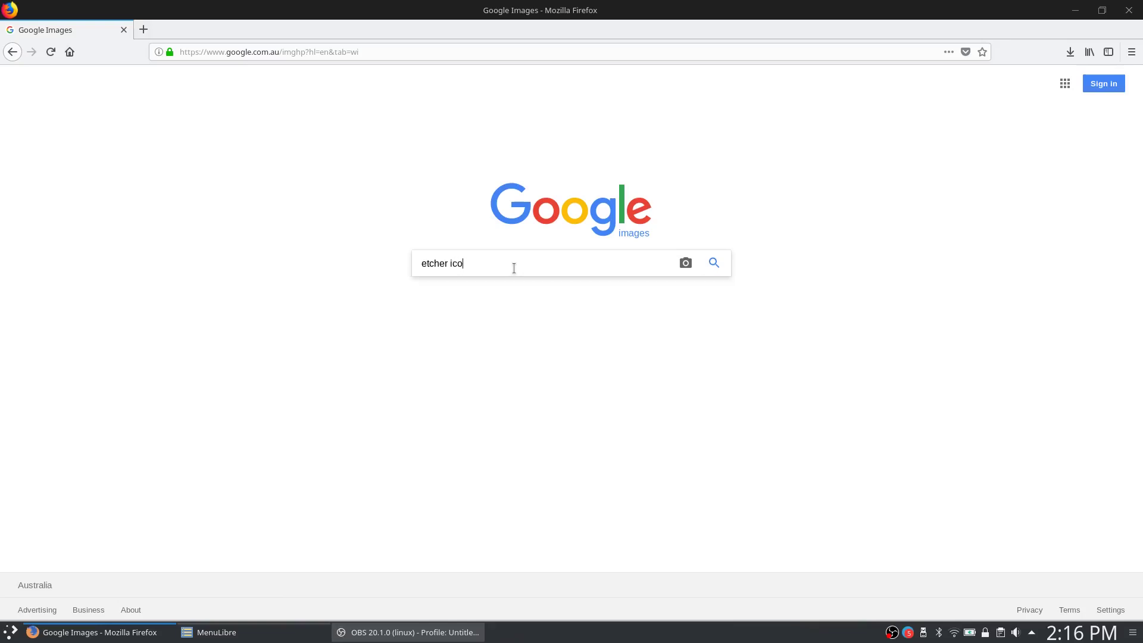
pyautogui.write('n png')
pyautogui.press('Return')
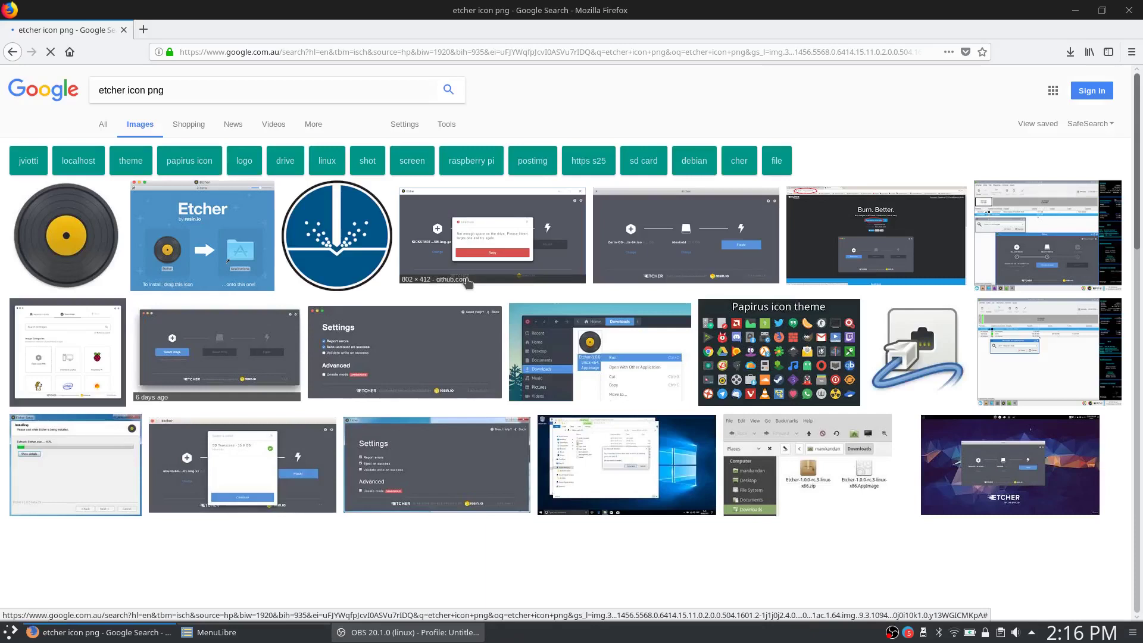
pyautogui.click(59, 231)
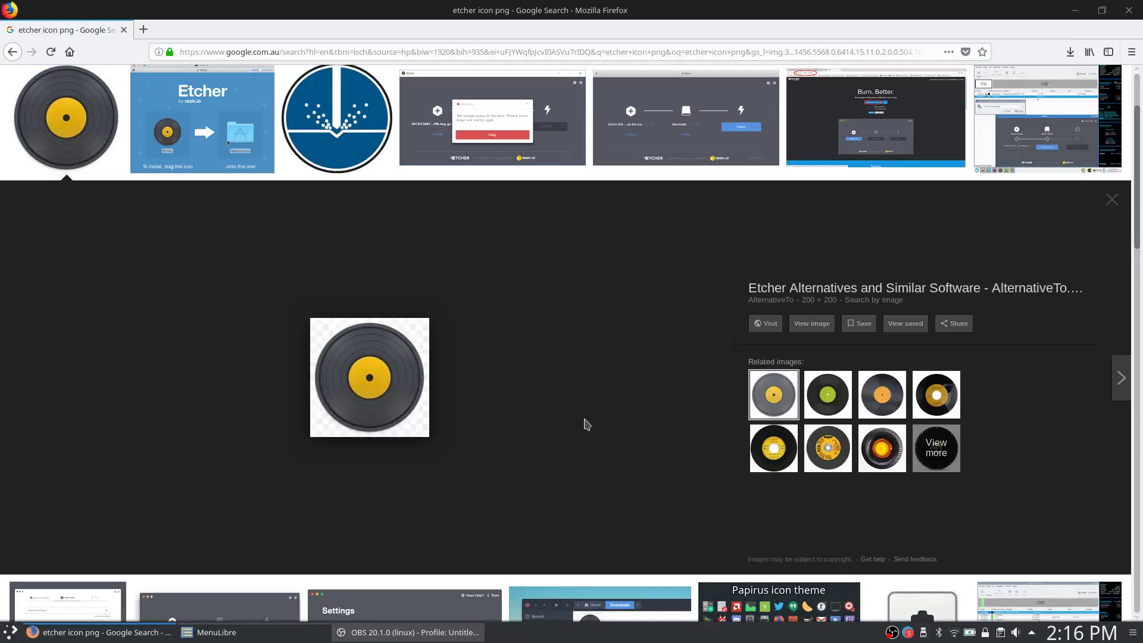
# Choose Save Image for the record icon and navigate to the hidden .etcher folder
pyautogui.rightClick(365, 364)
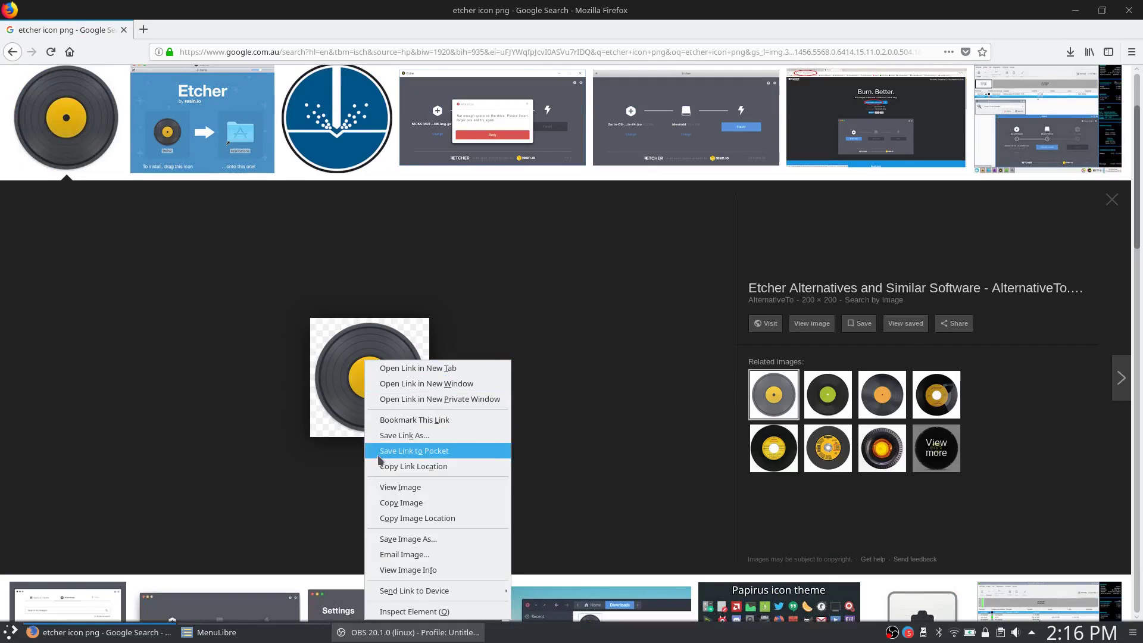
pyautogui.click(406, 539)
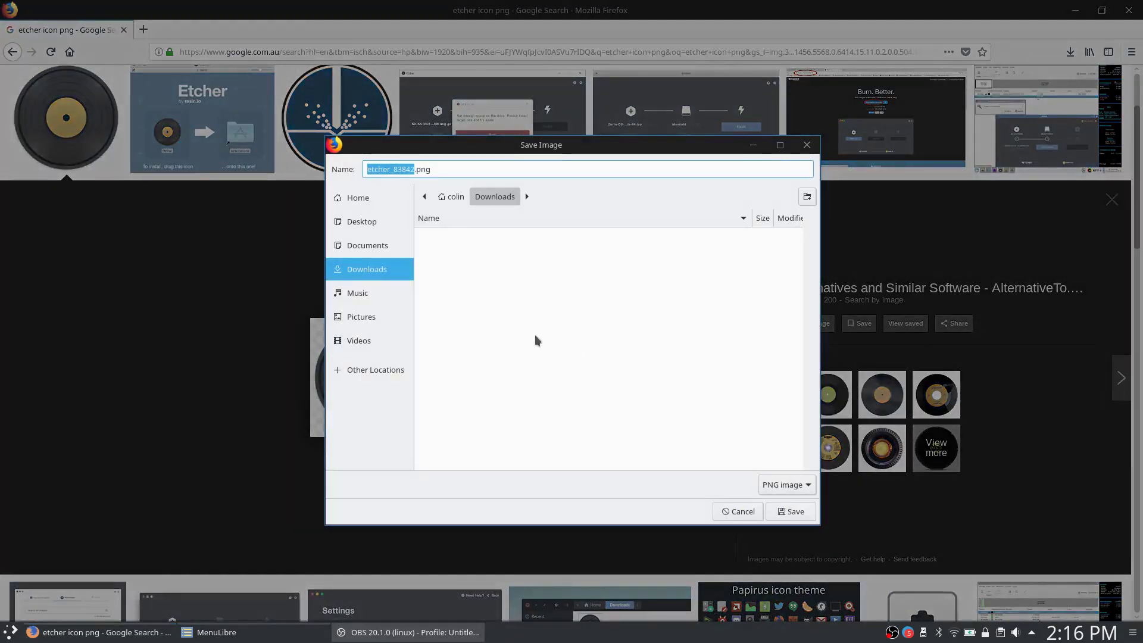
pyautogui.rightClick(477, 281)
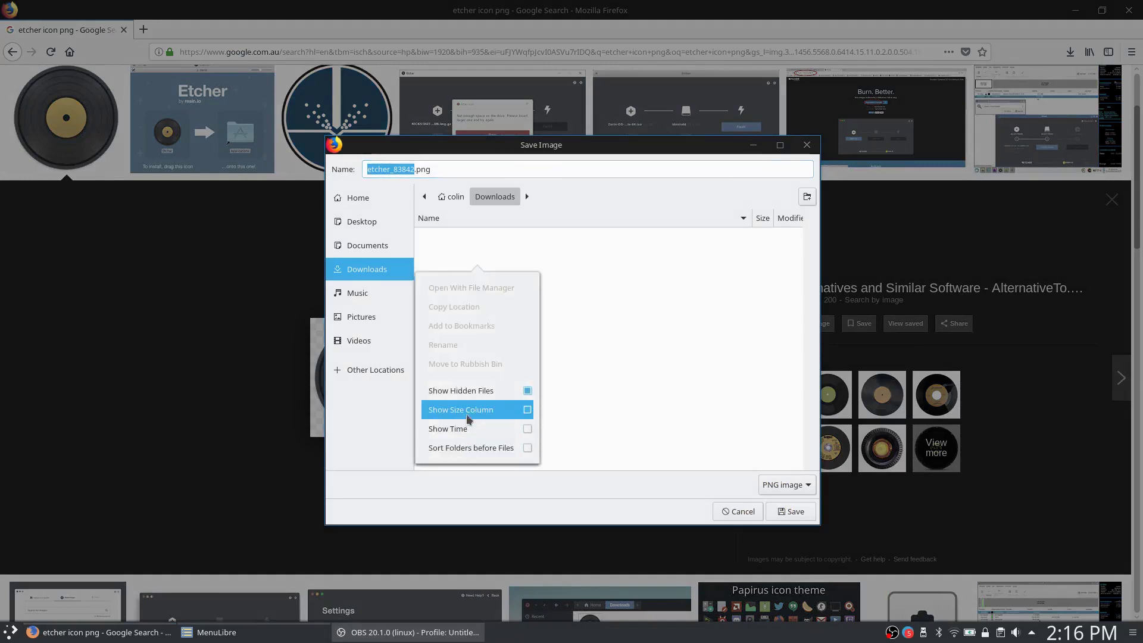
pyautogui.click(650, 341)
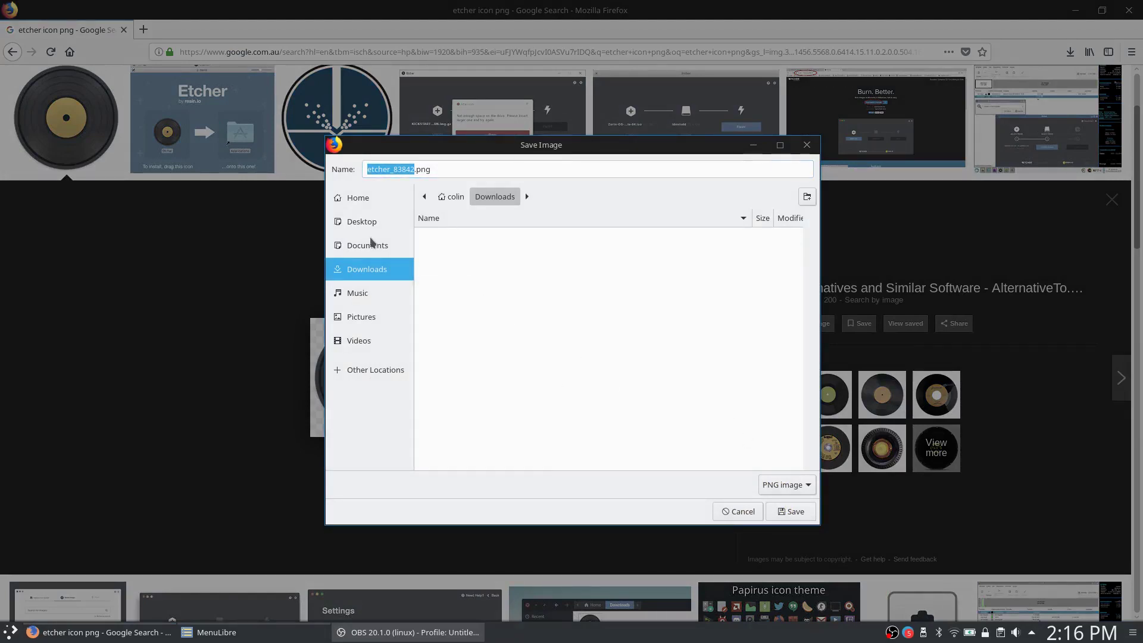
pyautogui.click(358, 199)
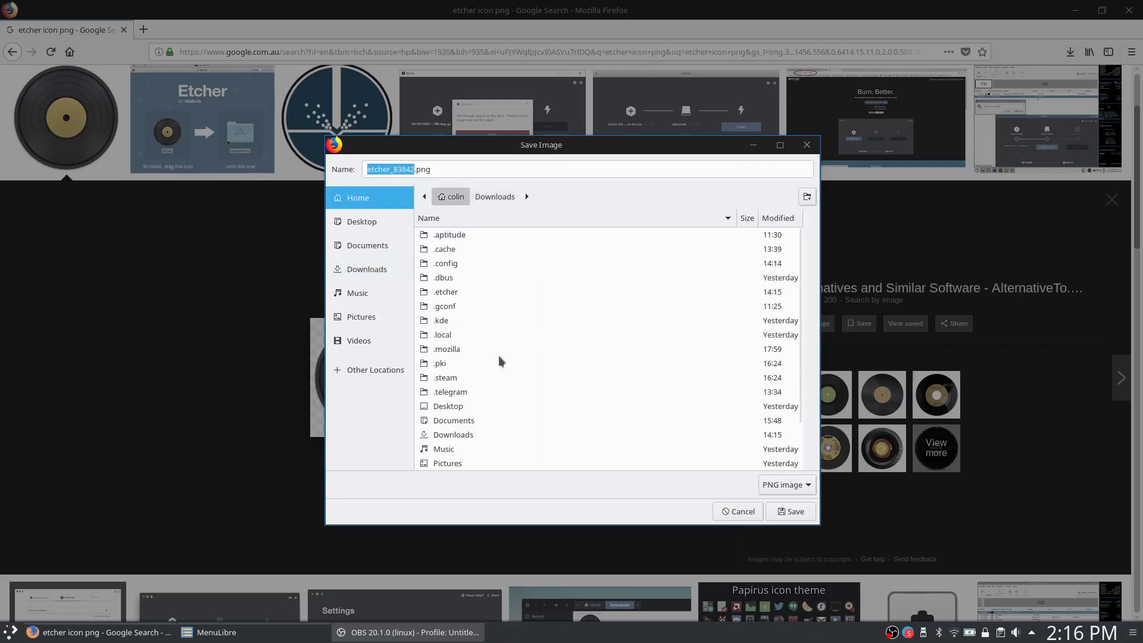
pyautogui.doubleClick(445, 293)
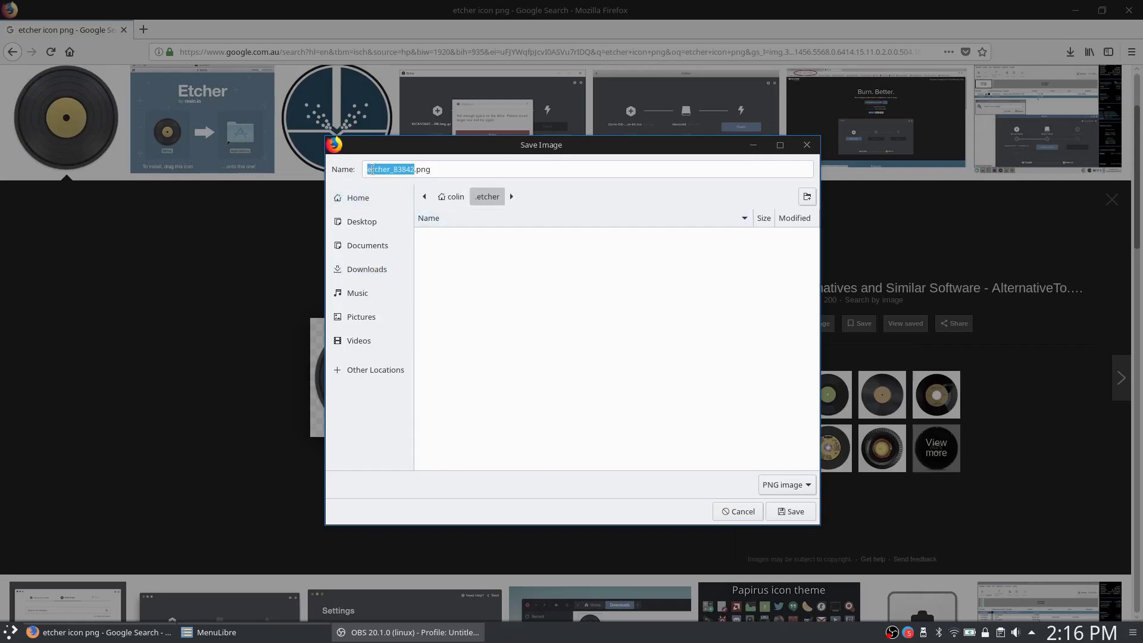
# Rename the file to Etcher.png and save it
pyautogui.click(470, 198)
pyautogui.press('Delete')
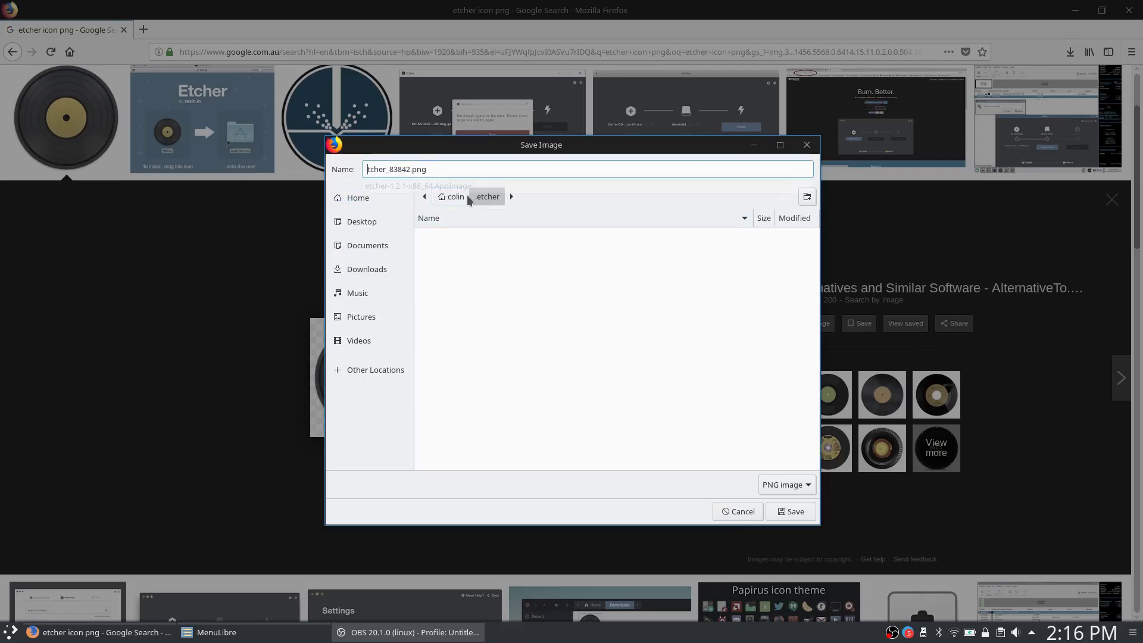
pyautogui.write('E')
pyautogui.press('Right')
pyautogui.press('Delete')
pyautogui.press('Delete')
pyautogui.press('Delete')
pyautogui.press('Delete')
pyautogui.press('Delete')
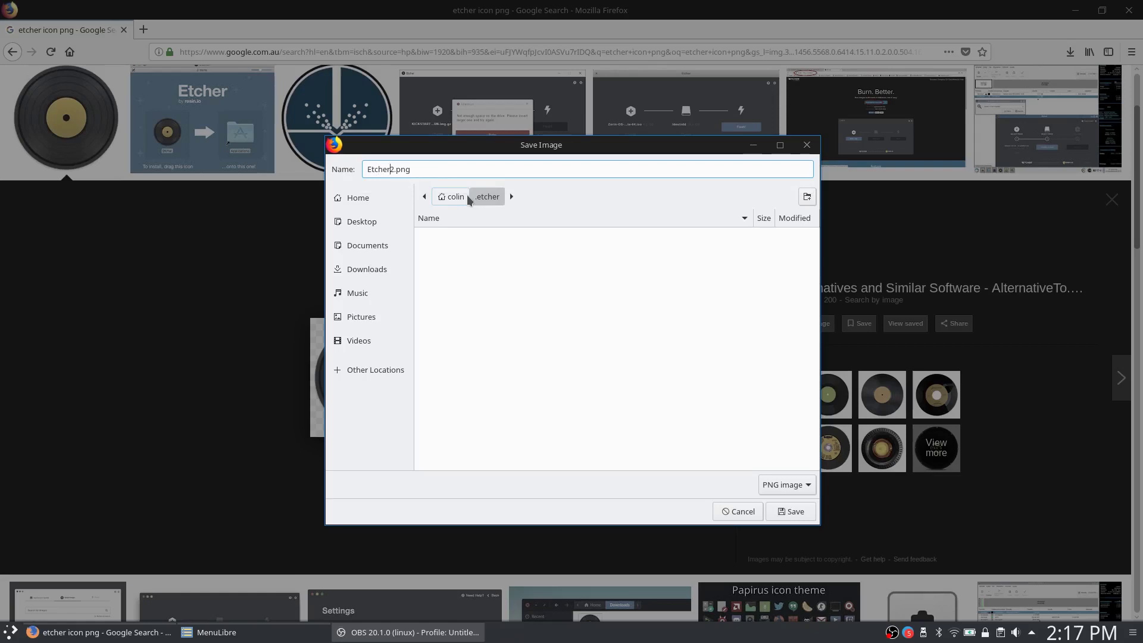
pyautogui.press('Return')
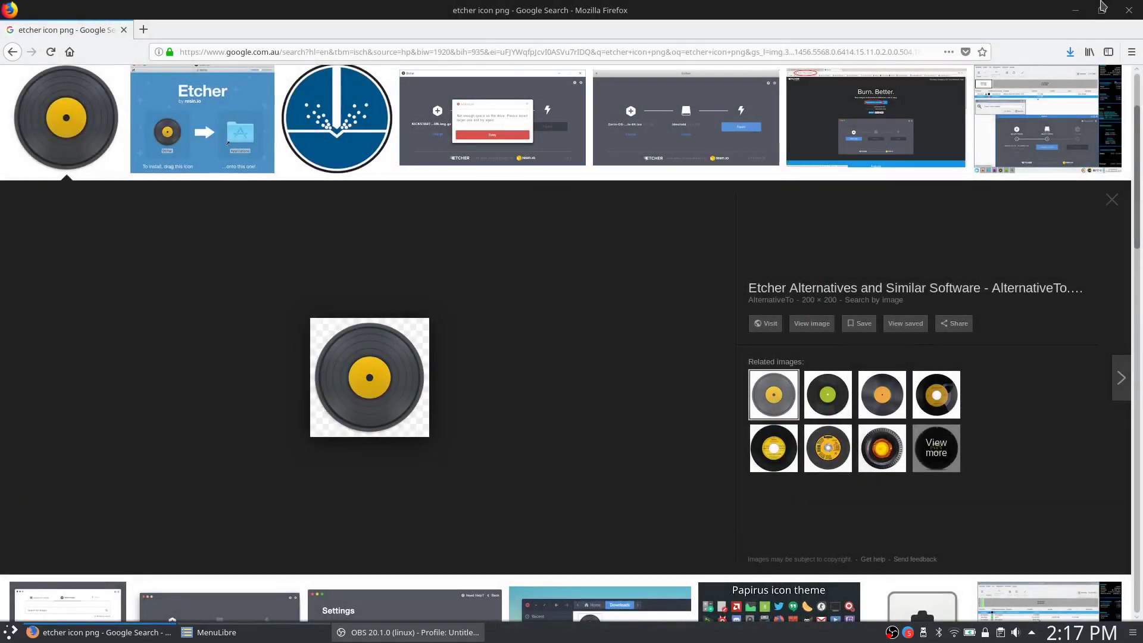
# Return to MenuLibre and set the launcher icon to .etcher/Etcher.png
pyautogui.click(1075, 10)
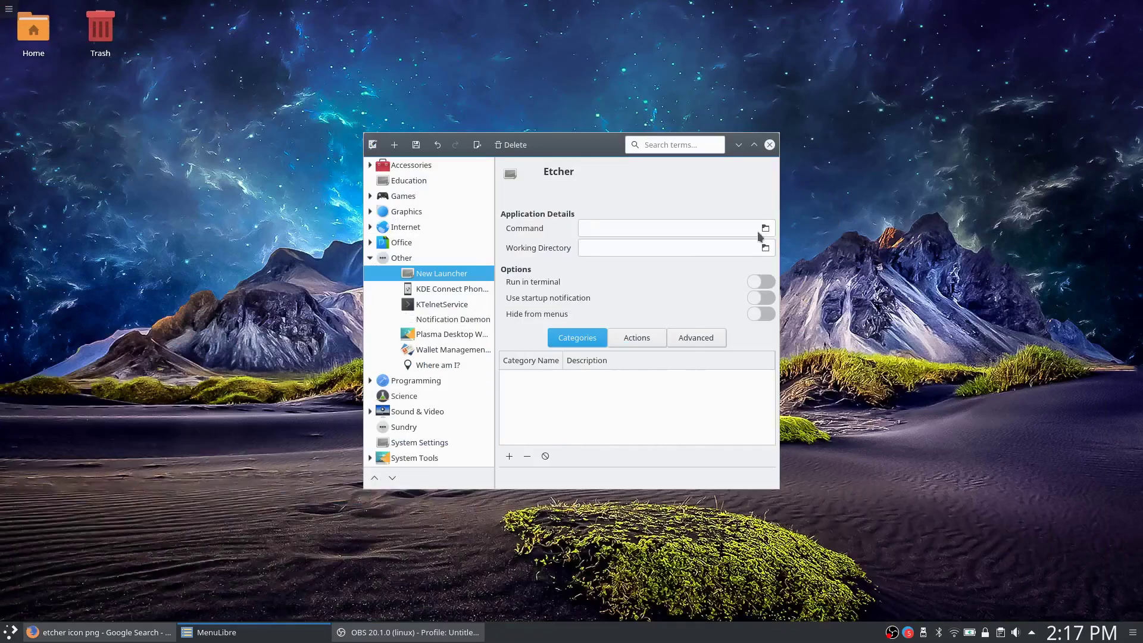
pyautogui.click(513, 183)
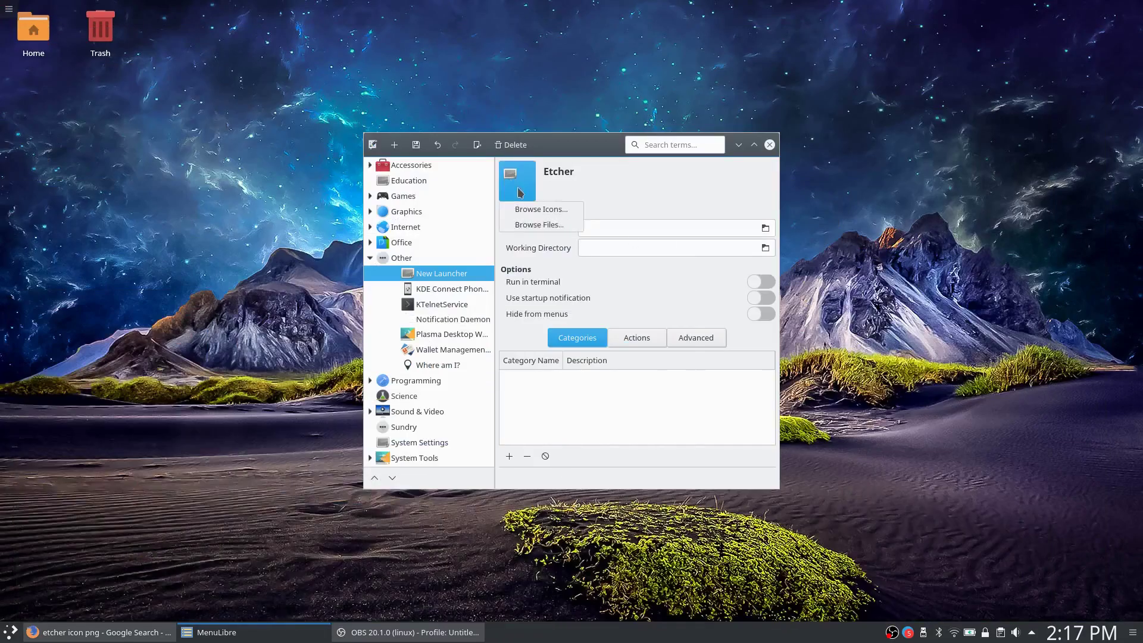
pyautogui.click(543, 224)
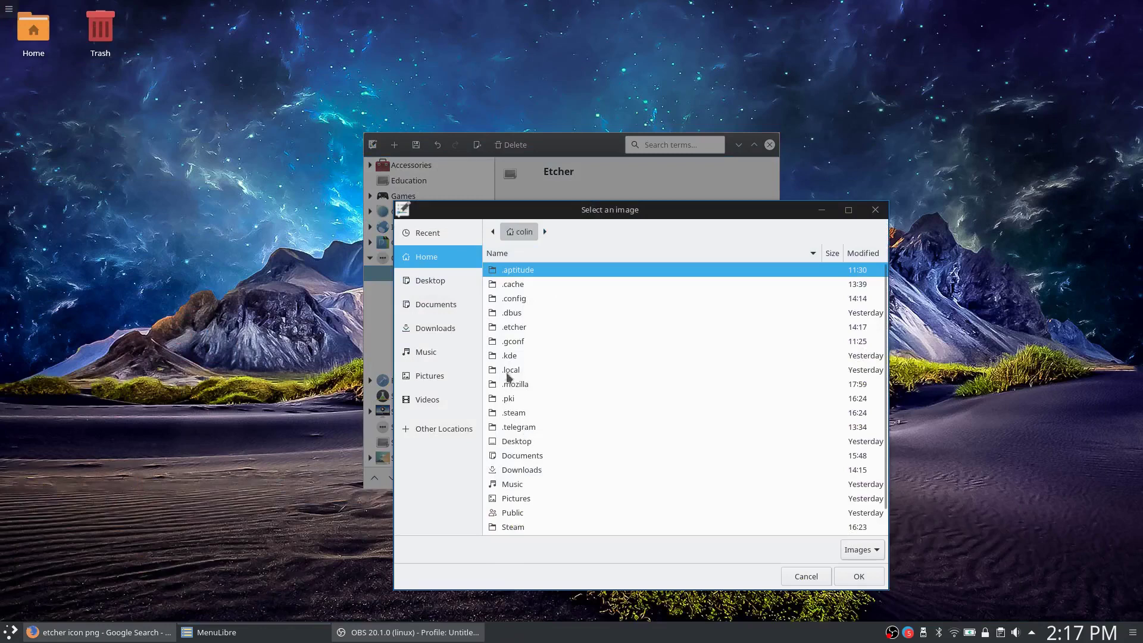
pyautogui.scroll(-1, 527, 365)
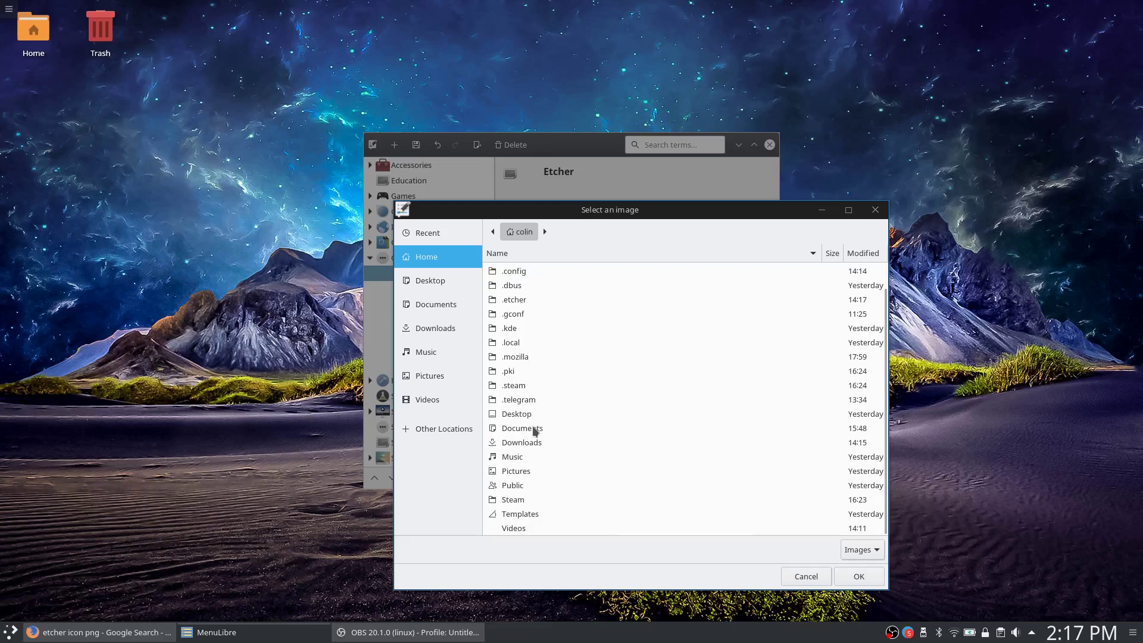
pyautogui.doubleClick(510, 300)
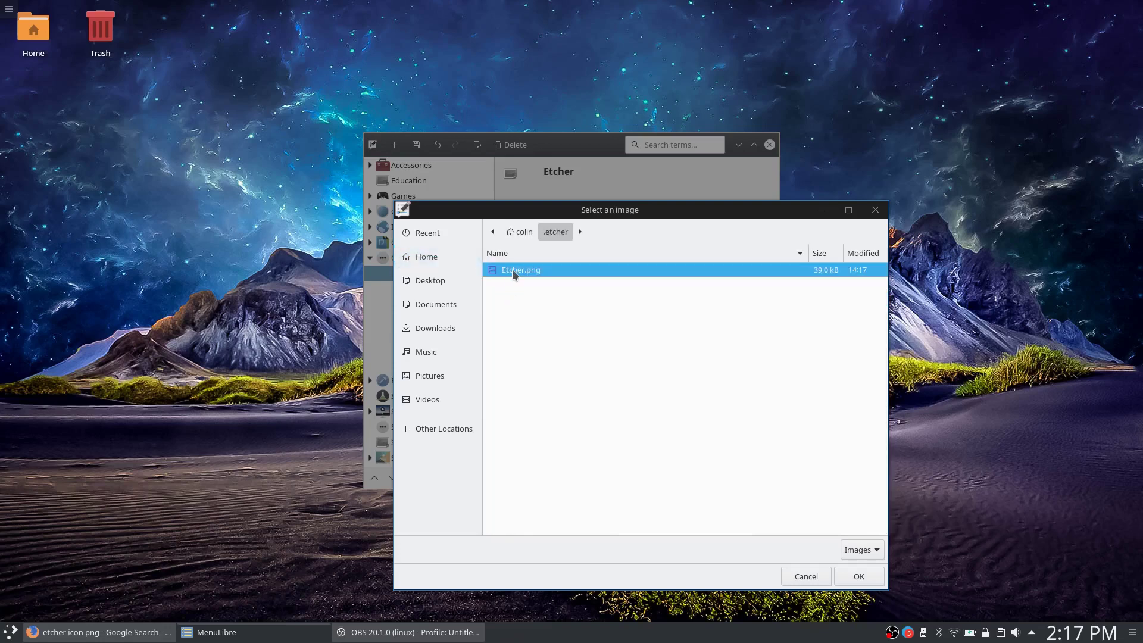
pyautogui.click(879, 577)
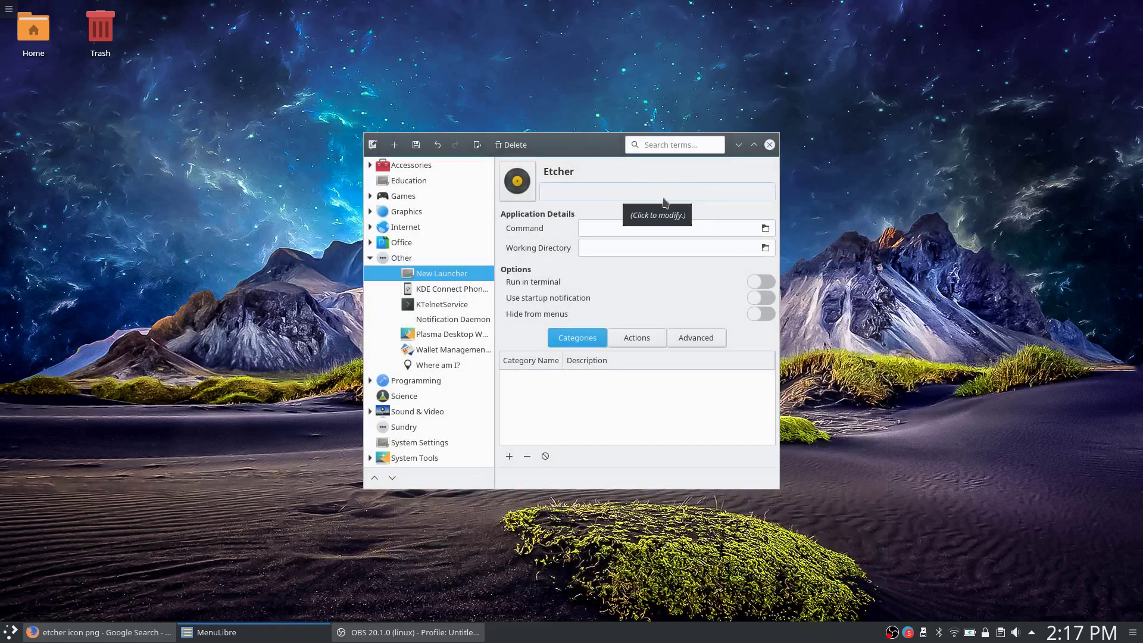
# Set the command to the etcher AppImage in .etcher and save the launcher
pyautogui.click(766, 228)
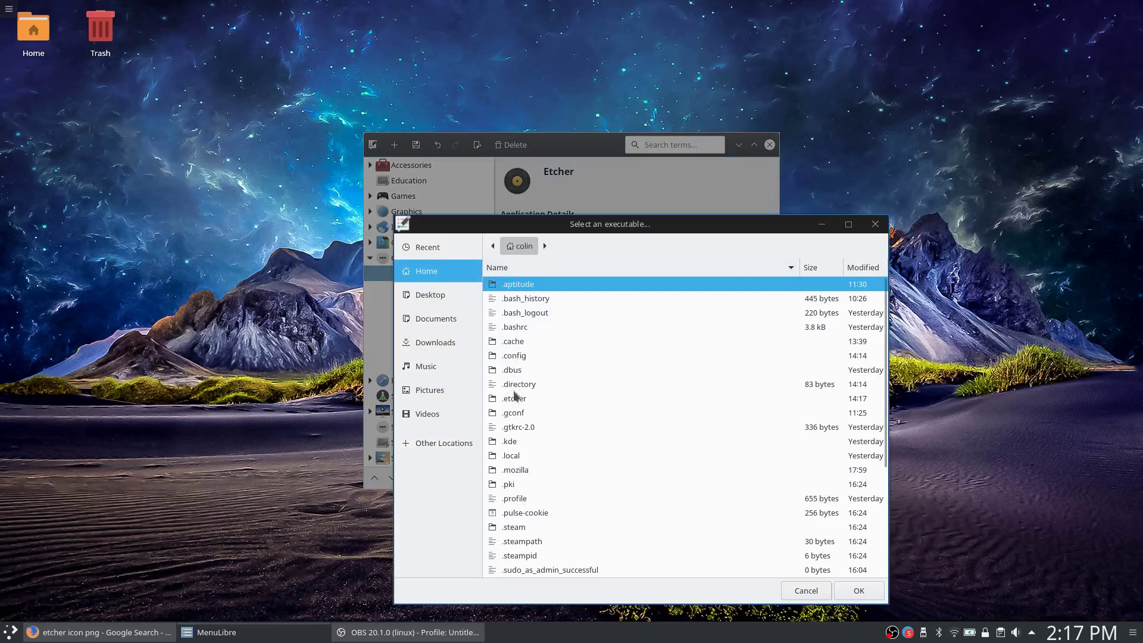
pyautogui.doubleClick(513, 399)
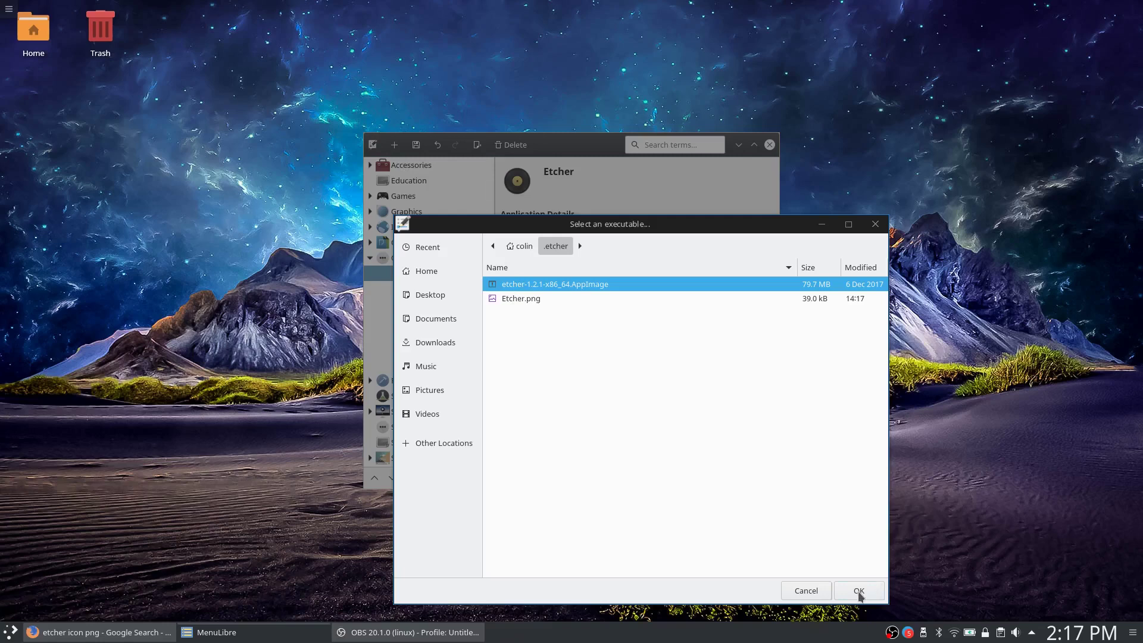
pyautogui.click(859, 592)
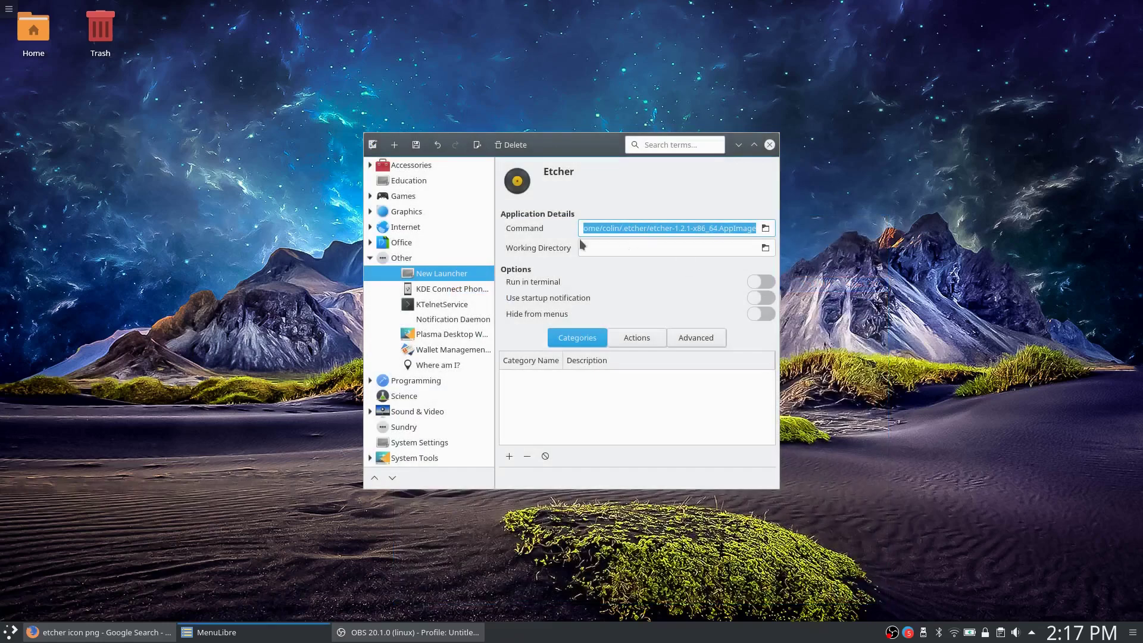
pyautogui.click(416, 145)
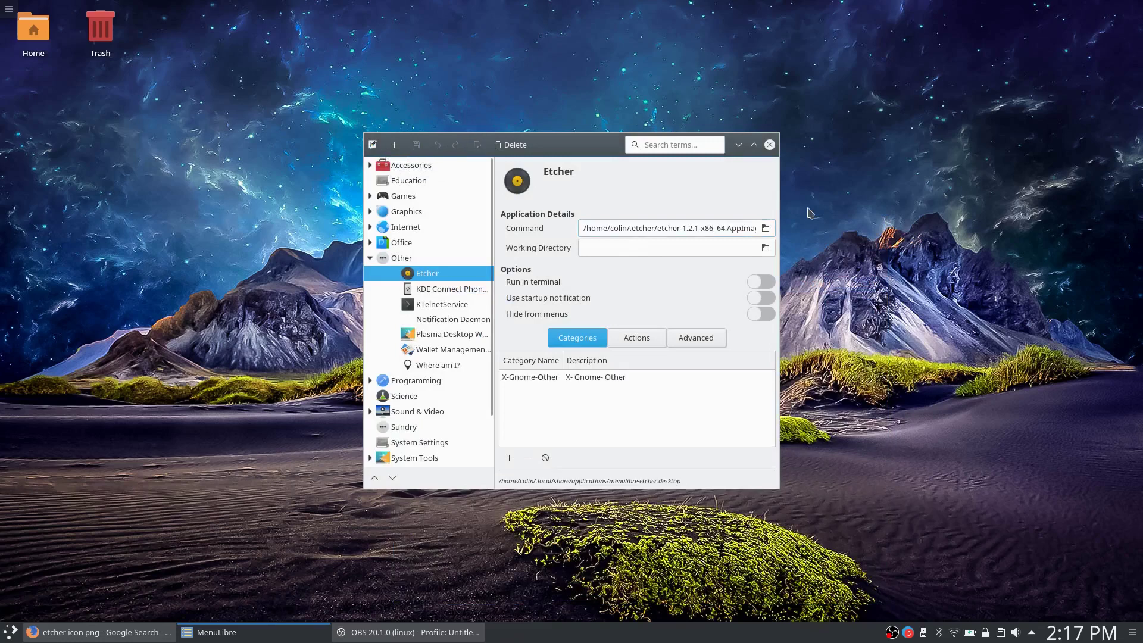
# Close MenuLibre, launch Etcher via an 'etch' search, and accept installing its desktop file
pyautogui.click(769, 145)
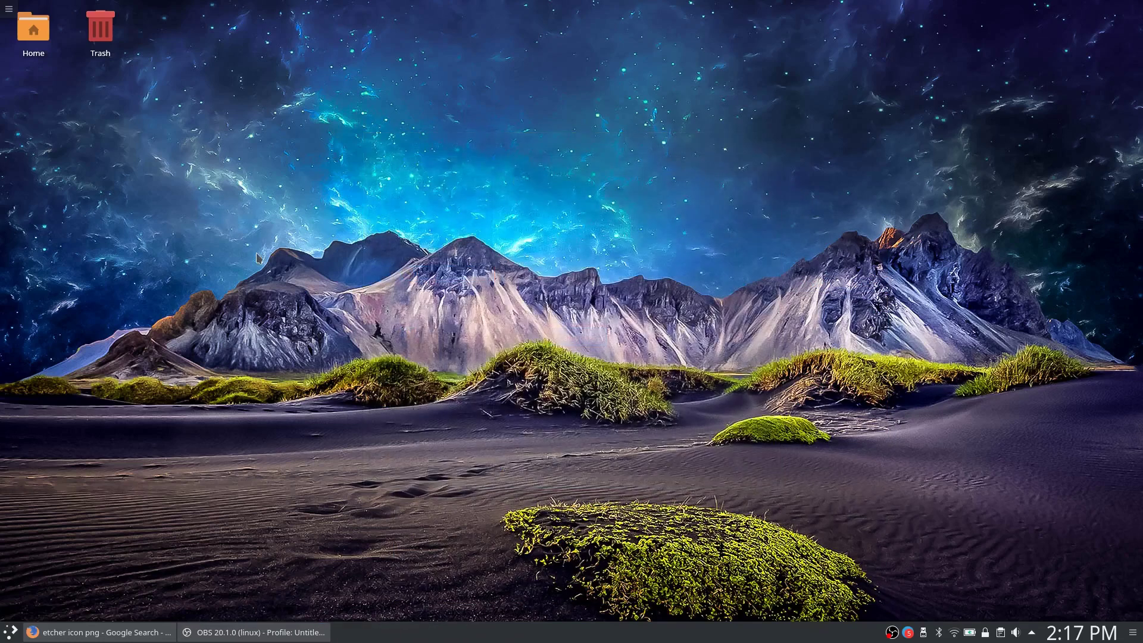
pyautogui.press('super')
pyautogui.write('etch')
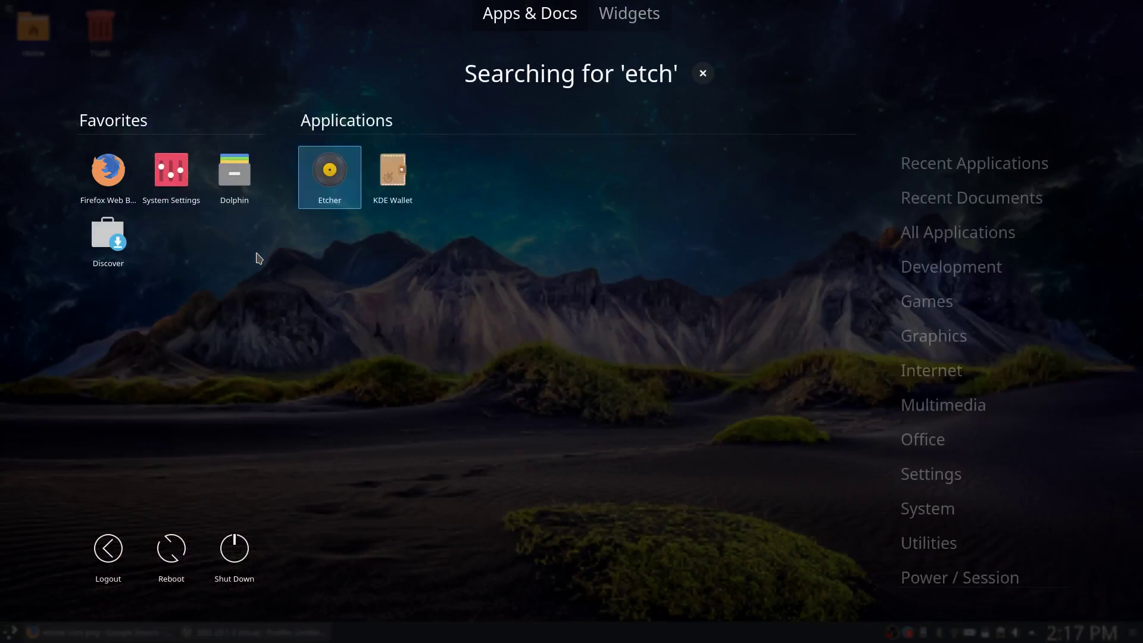
pyautogui.press('Return')
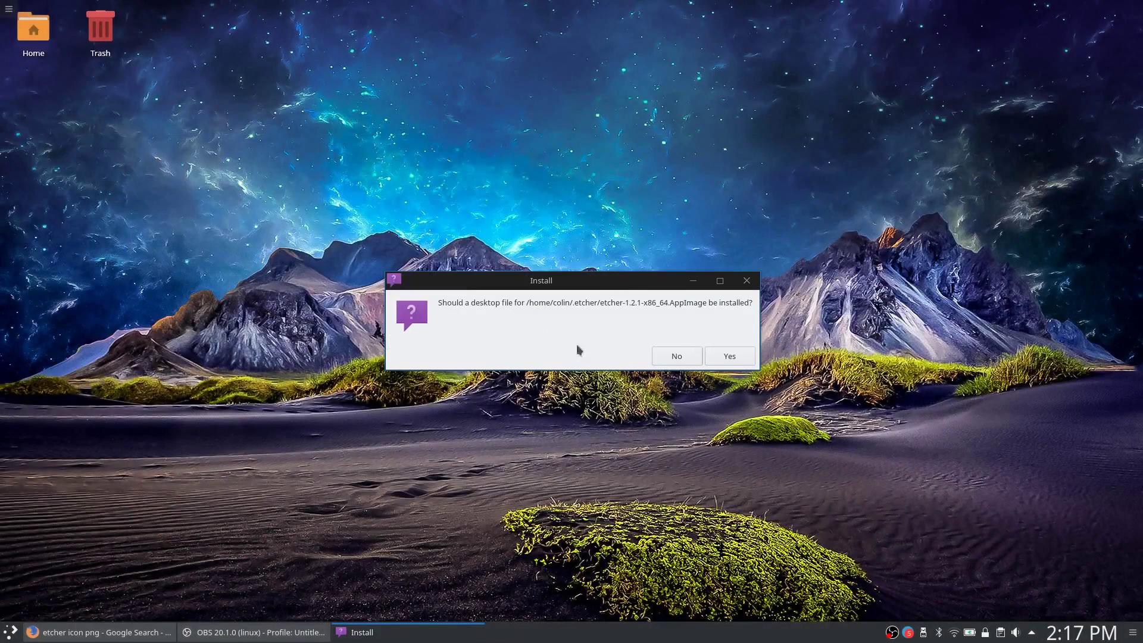
pyautogui.click(730, 356)
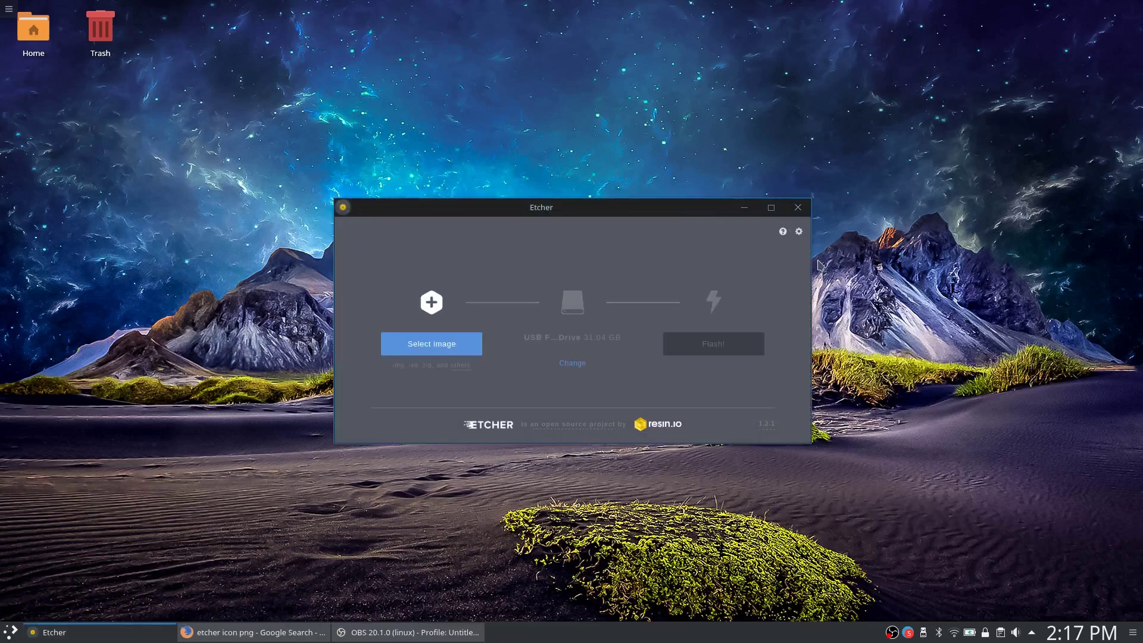
# Browse Etcher's image picker in Downloads, cancel without selecting a file, and close Etcher
pyautogui.click(441, 351)
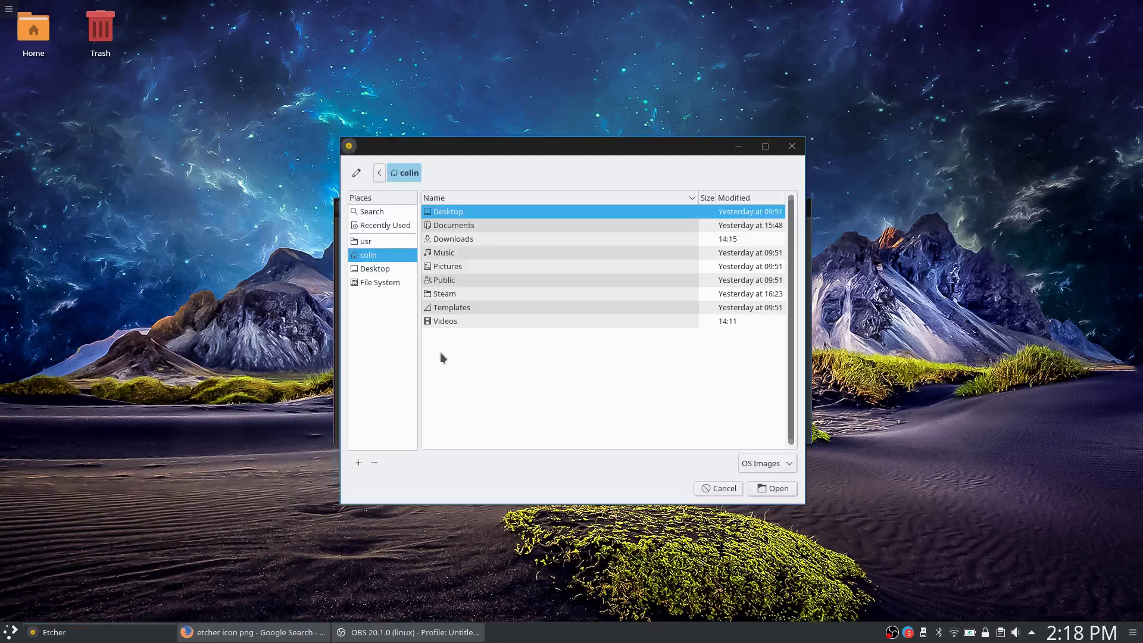
pyautogui.doubleClick(453, 239)
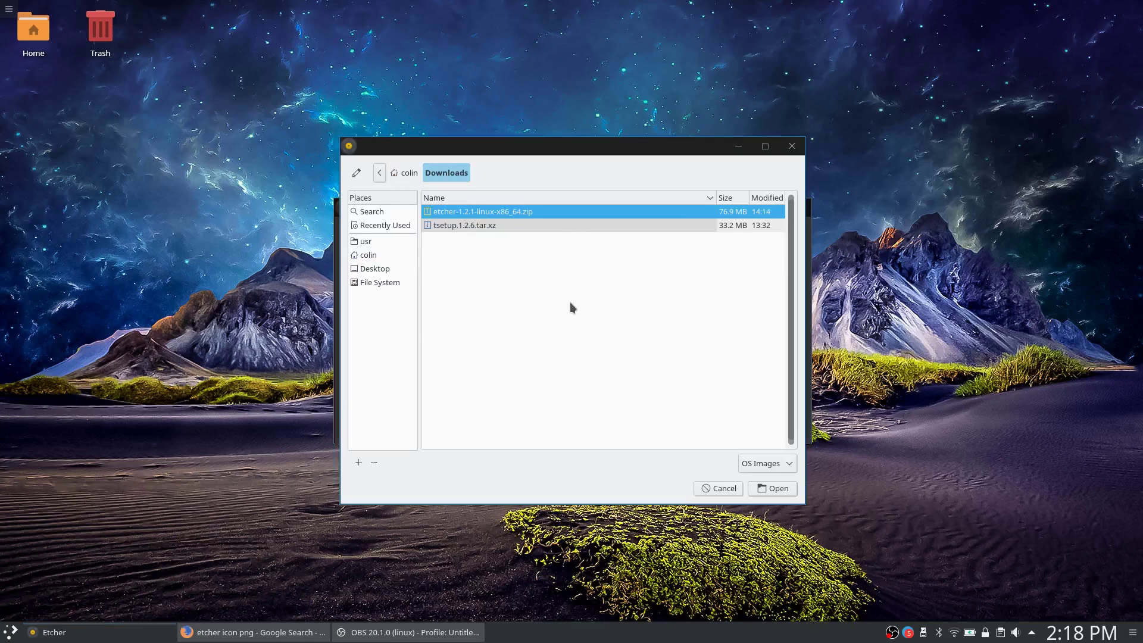
pyautogui.click(728, 491)
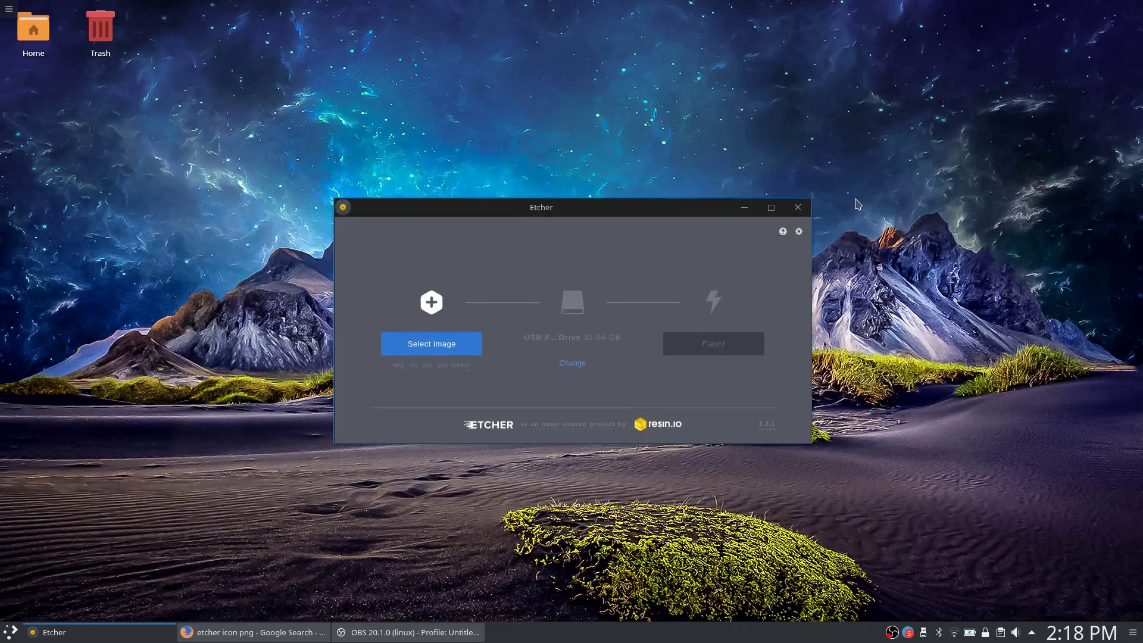
pyautogui.click(798, 207)
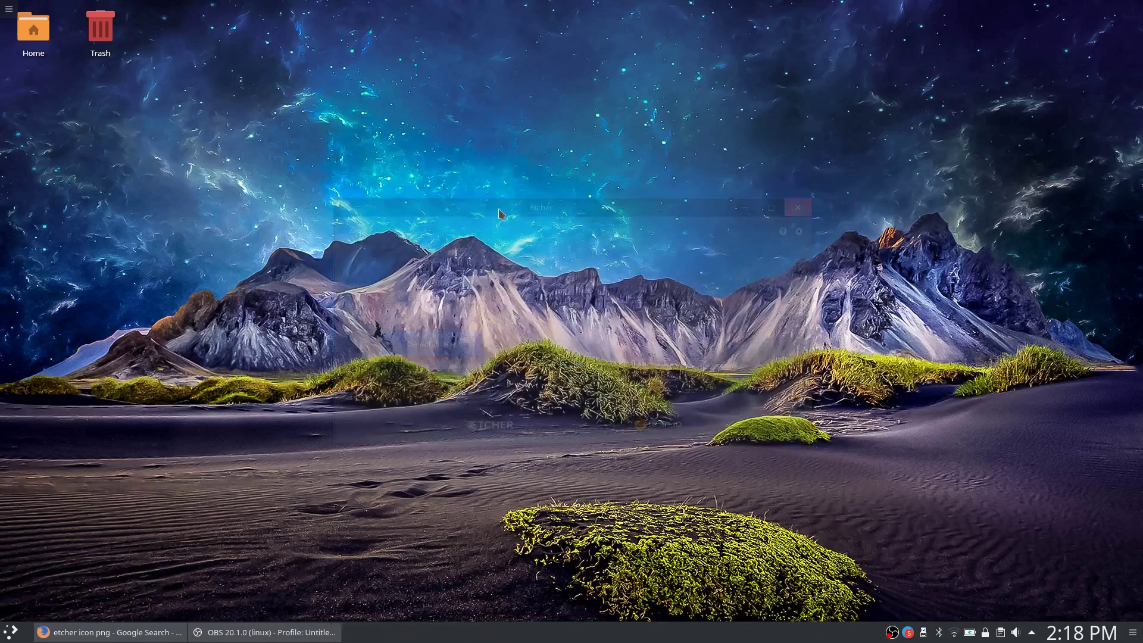